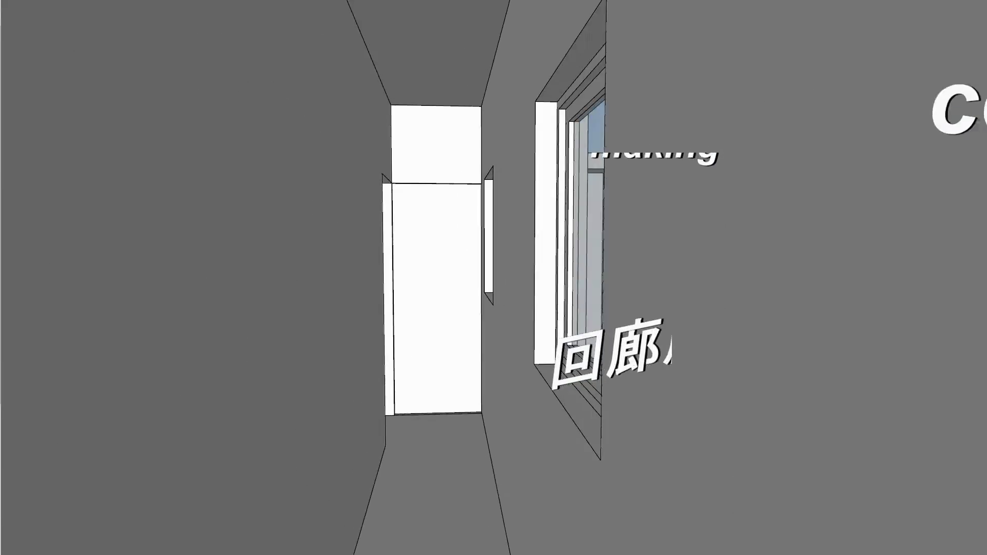
Zoom out to an overhead view of the corridor walls
scroll(554, 340, up, 10)
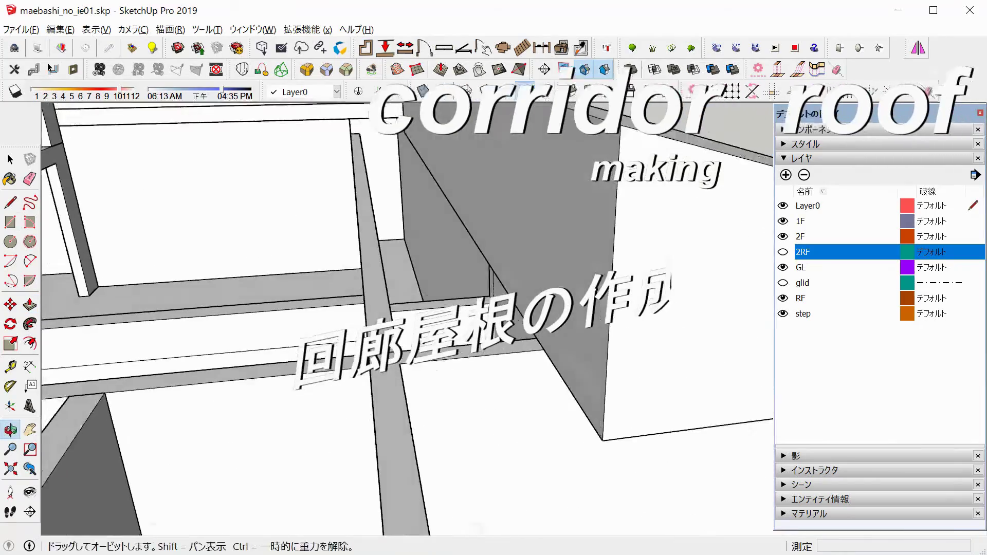
Draw a rectangular roof face across the corridor wall tops
key(r)
click(555, 340)
key(space)
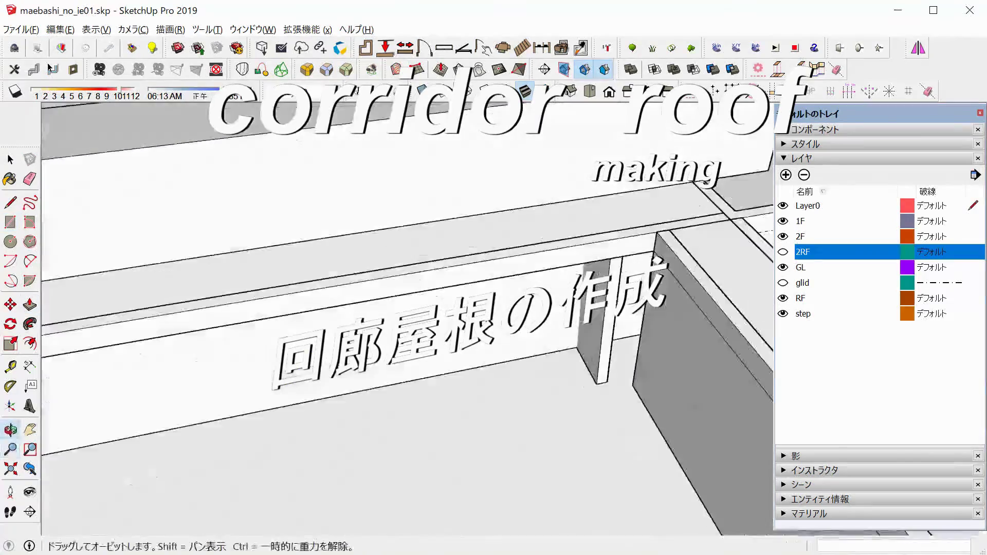
middle_drag(463, 309, 391, 288)
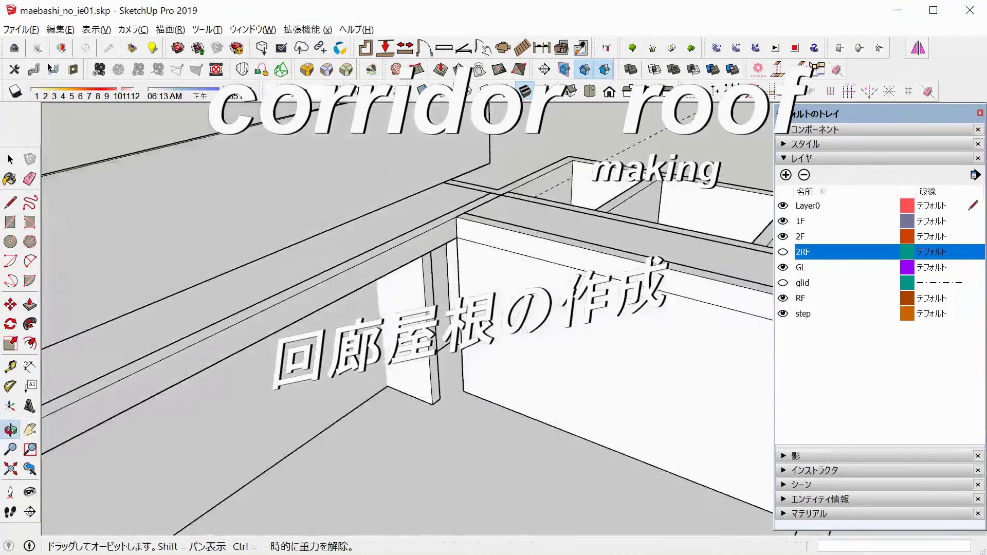
key(m)
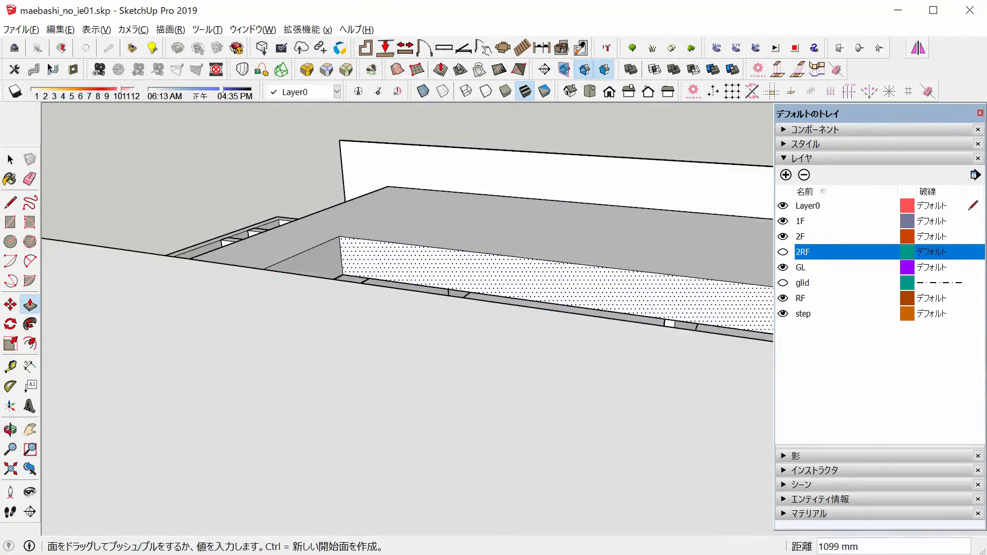
mouse_move(411, 309)
middle_down()
mouse_move(463, 287)
mouse_move(514, 288)
mouse_move(412, 319)
mouse_move(462, 288)
mouse_move(489, 319)
mouse_move(529, 330)
middle_up()
Thicken the corridor roof slab and check it against the beams from below
text(3l)
mouse_move(733, 426)
middle_down()
mouse_move(673, 380)
mouse_move(573, 352)
middle_up()
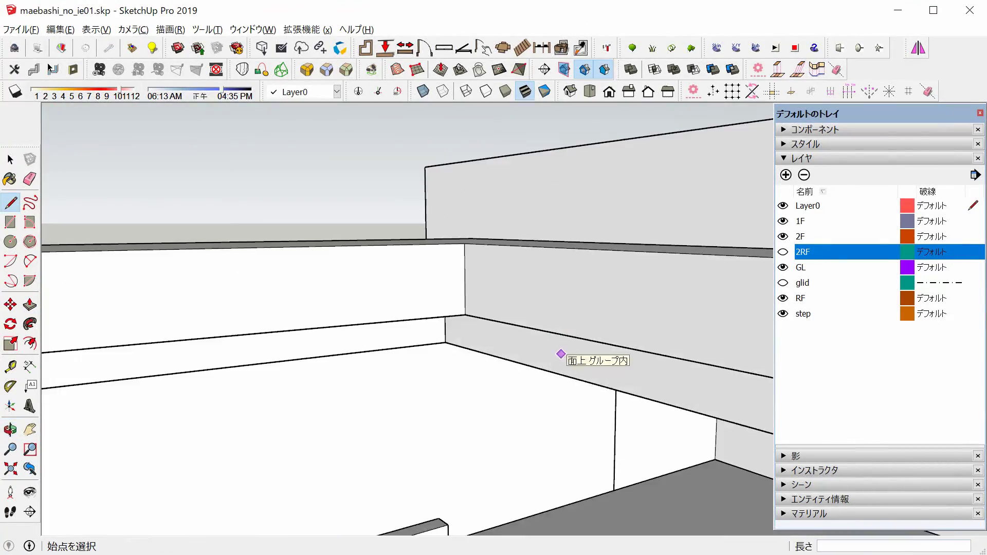
scroll(544, 261, up, 3)
middle_drag(514, 257, 504, 241)
click(565, 185)
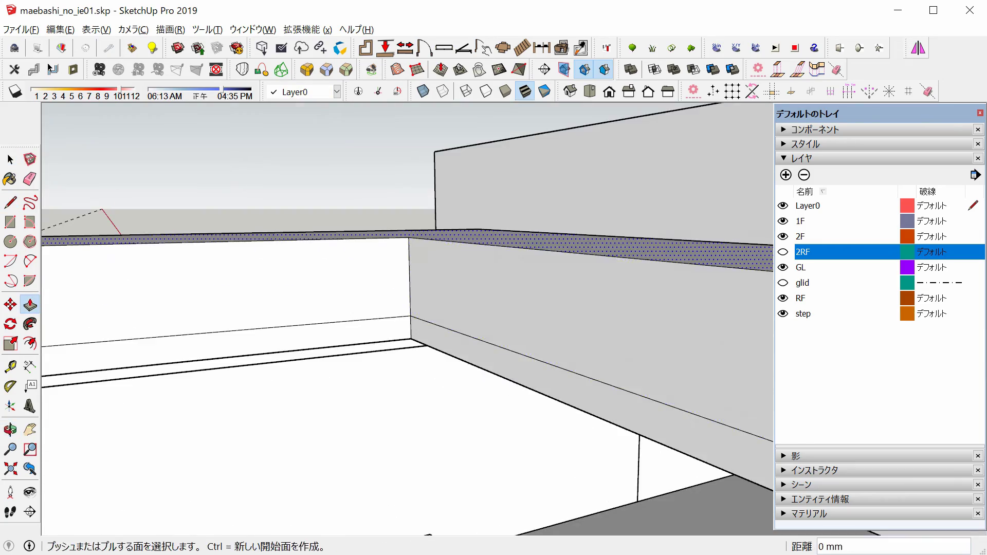
middle_drag(411, 309, 437, 363)
Draw an edge line from the slab corner and inspect the roof ledge over the walls
key(l)
click(476, 244)
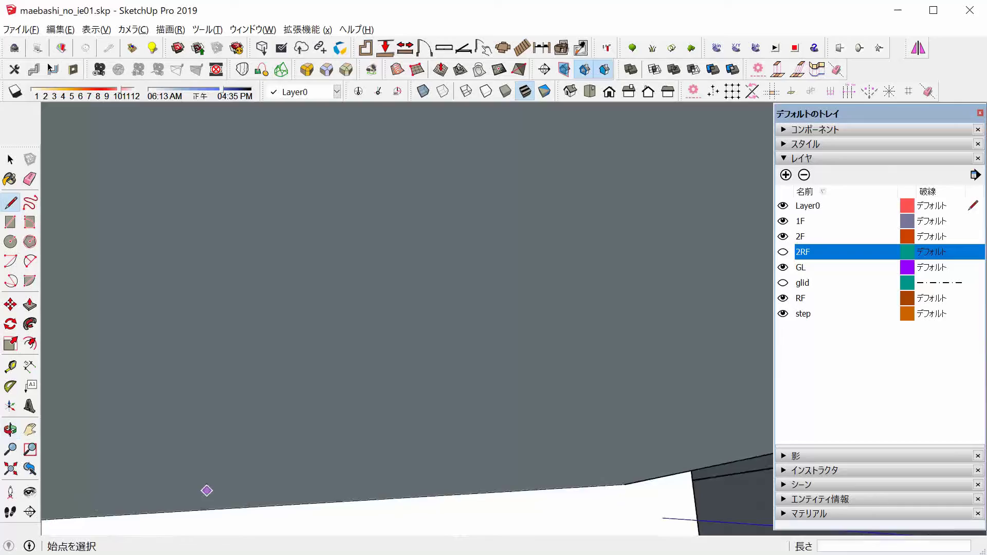
middle_drag(447, 469, 292, 231)
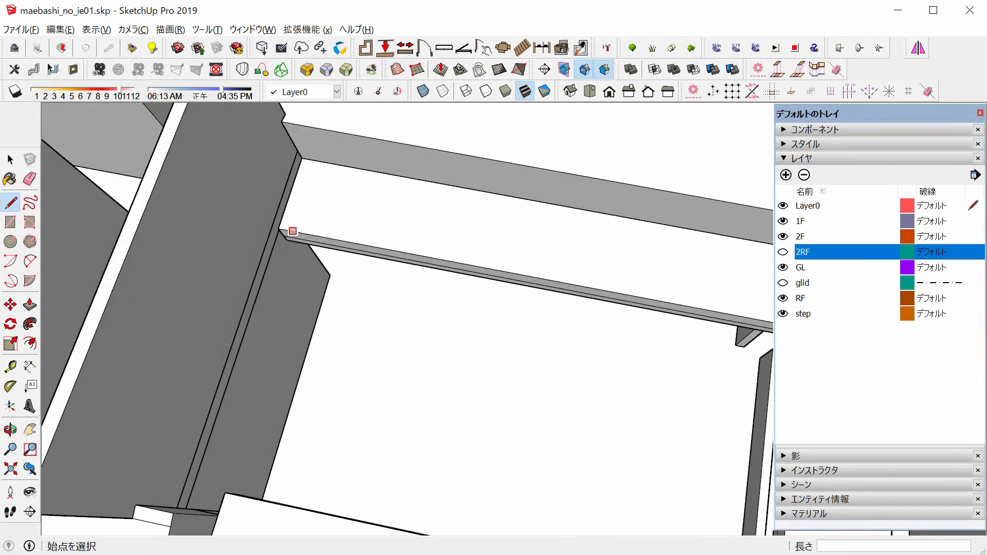
middle_drag(321, 174, 330, 288)
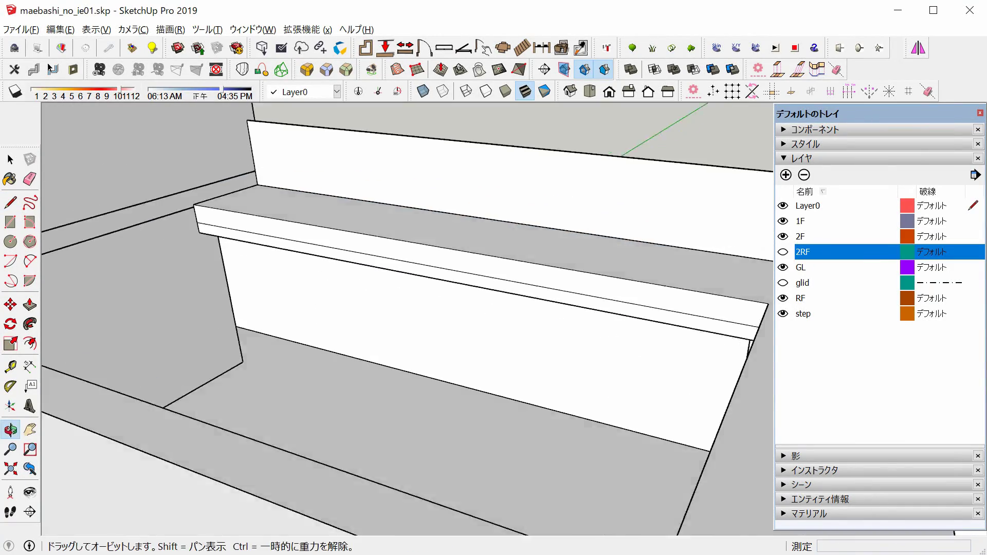
middle_drag(412, 309, 391, 267)
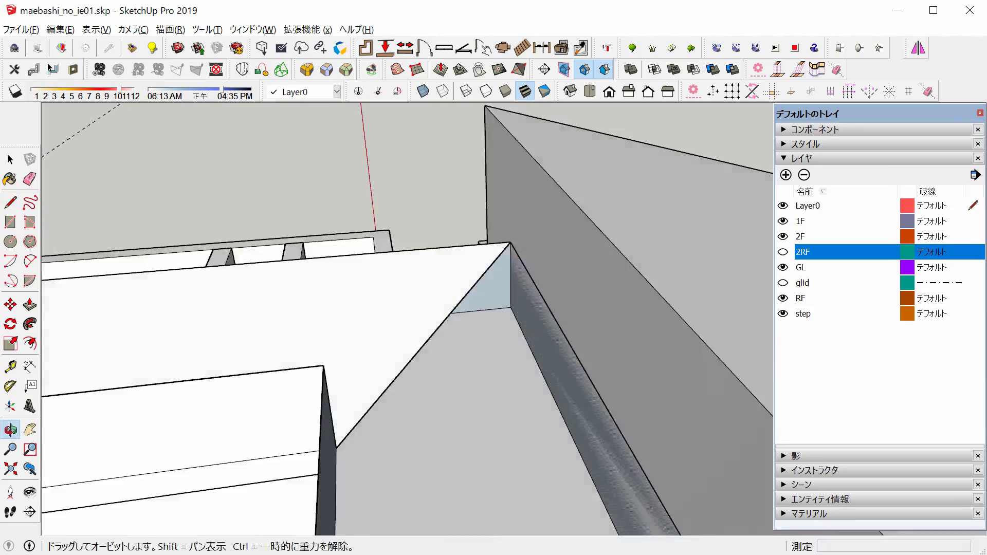
middle_drag(406, 319, 406, 268)
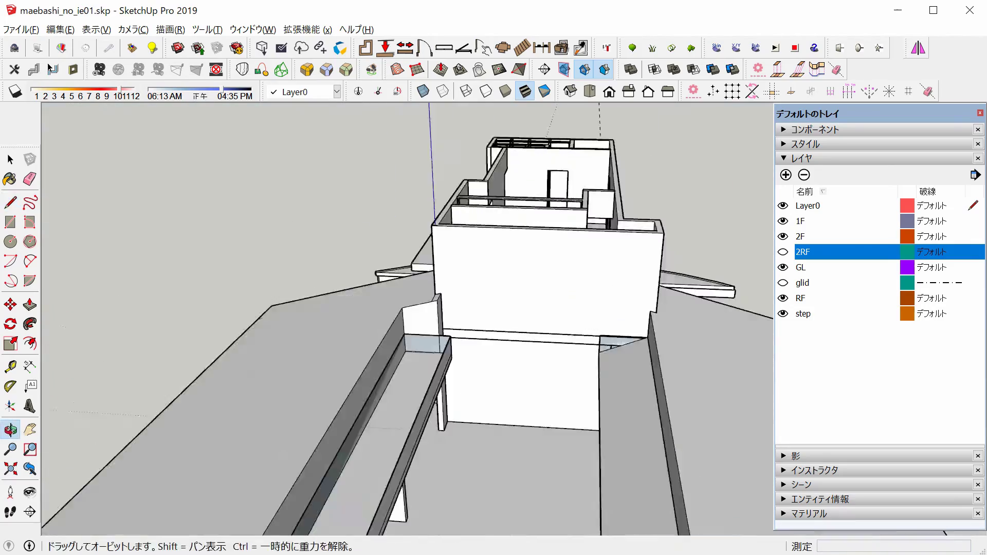
middle_drag(432, 339, 360, 360)
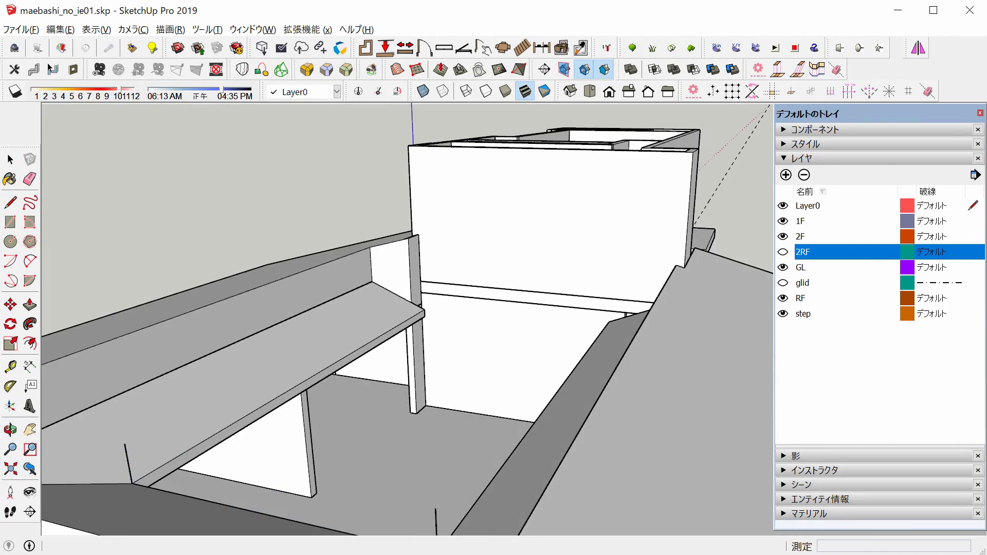
key(space)
right_click(179, 423)
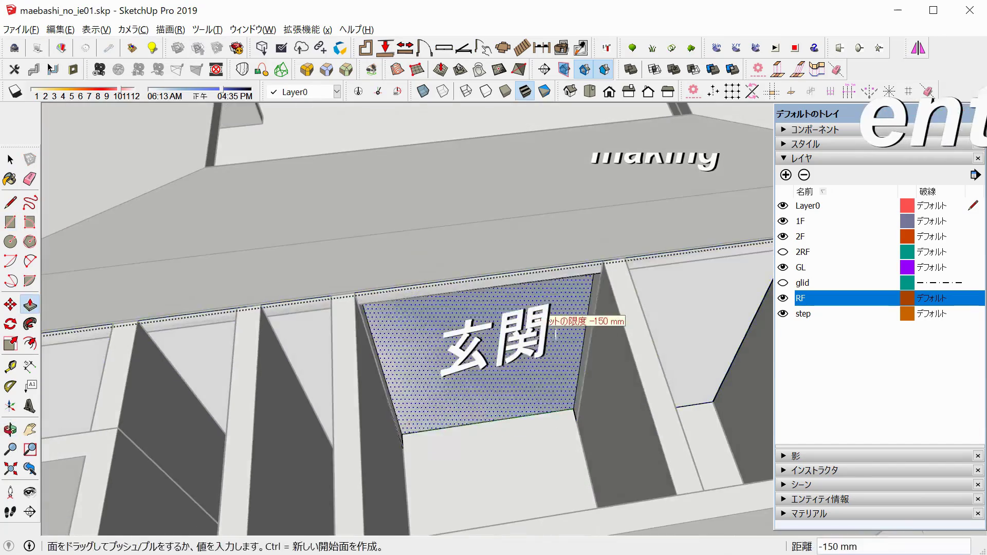
Draw a rectangle on the entrance wall and push it through the wall
mouse_move(557, 334)
middle_down()
mouse_move(462, 309)
mouse_move(360, 319)
mouse_move(395, 308)
middle_up()
key(space)
key(l)
key(space)
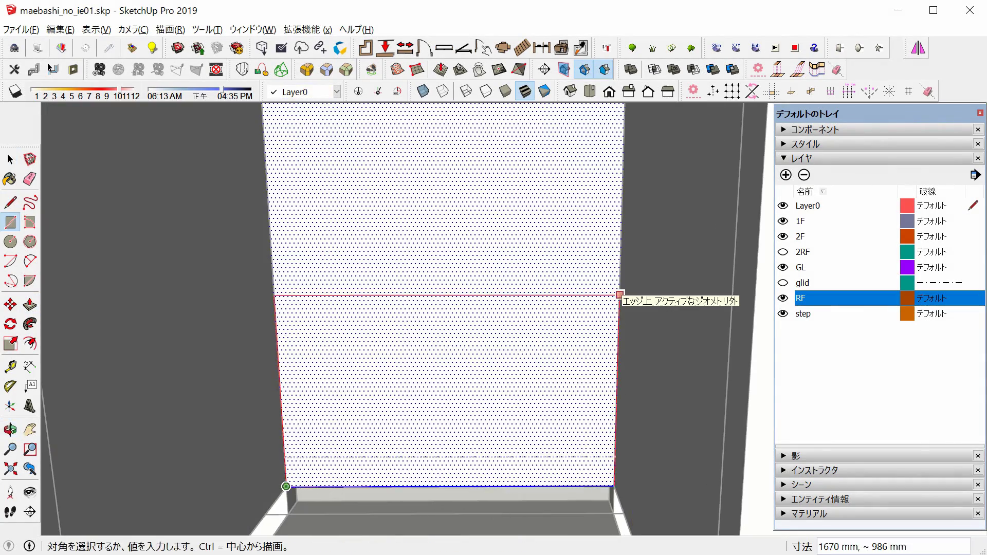
click(620, 295)
key(p)
key(space)
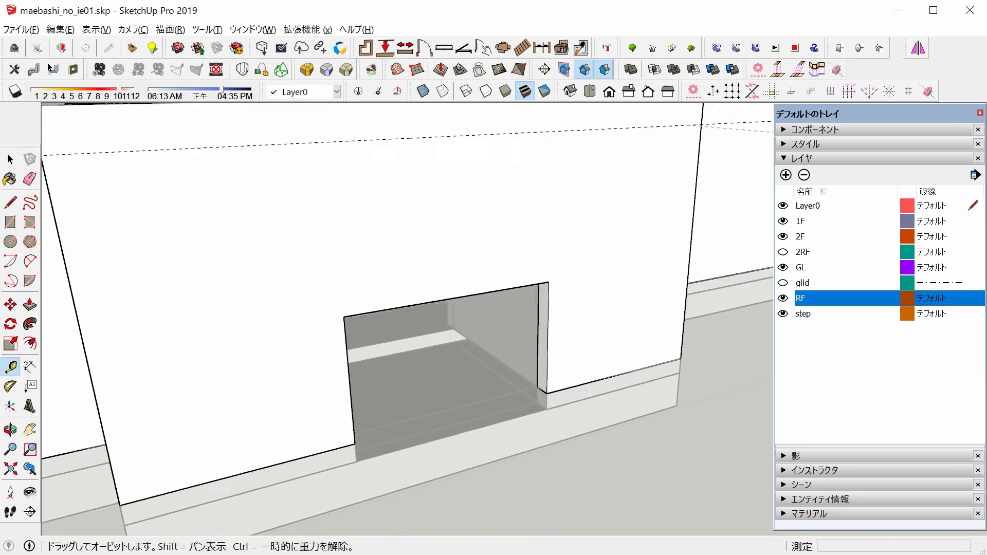
Refine the wall opening with further Line and Push/Pull edits
mouse_move(406, 319)
middle_down()
mouse_move(396, 247)
mouse_move(665, 346)
mouse_move(351, 376)
middle_up()
key(l)
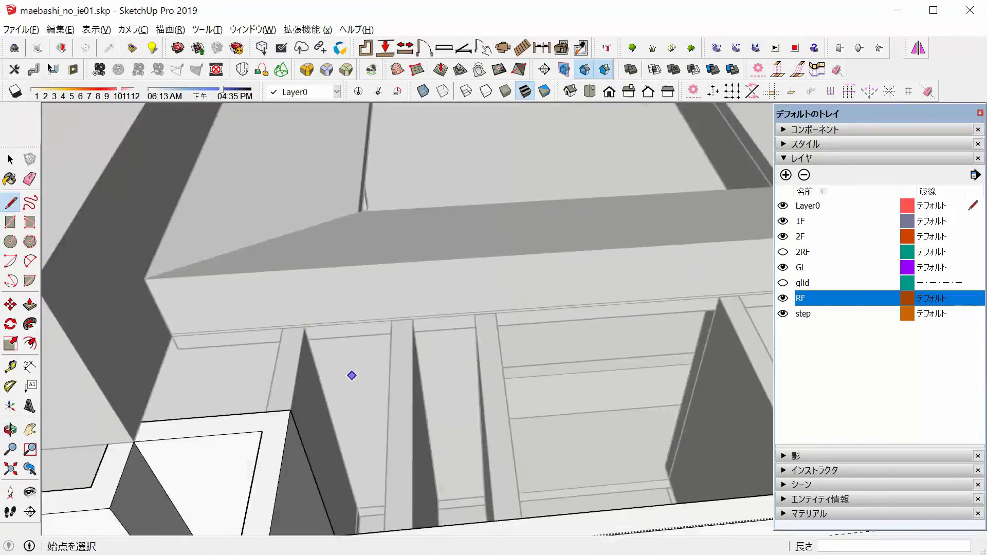
scroll(352, 376, down, 5)
scroll(270, 360, up, 3)
mouse_move(406, 318)
middle_down()
mouse_move(380, 267)
mouse_move(391, 308)
mouse_move(381, 267)
mouse_move(412, 309)
mouse_move(391, 293)
mouse_move(396, 277)
mouse_move(401, 308)
mouse_move(396, 277)
mouse_move(391, 319)
mouse_move(401, 299)
mouse_move(412, 309)
mouse_move(391, 277)
mouse_move(396, 267)
mouse_move(432, 293)
mouse_move(437, 247)
mouse_move(548, 452)
mouse_move(368, 335)
mouse_move(360, 308)
mouse_move(285, 350)
mouse_move(463, 288)
middle_up()
key(p)
key(space)
key(p)
key(p)
key(l)
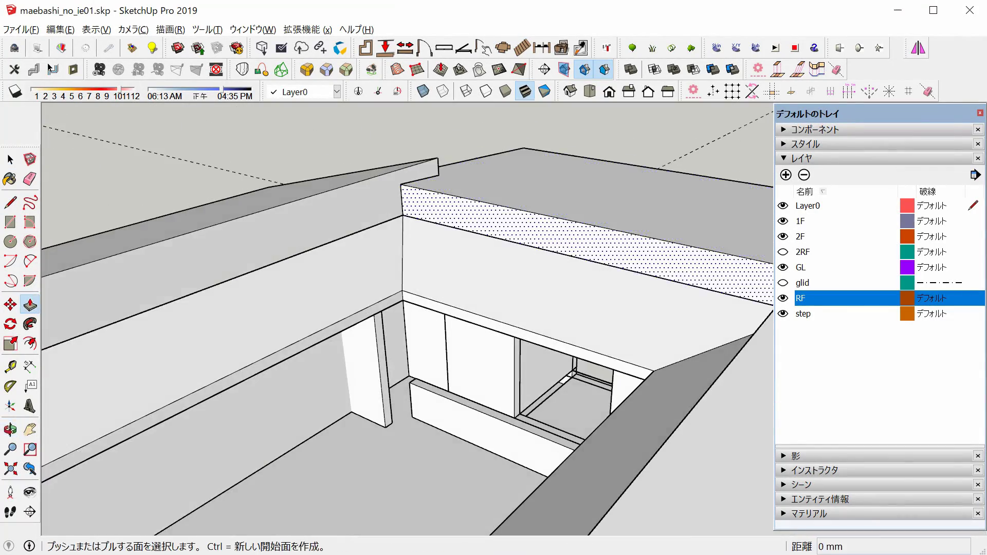
key(l)
scroll(628, 240, up, 3)
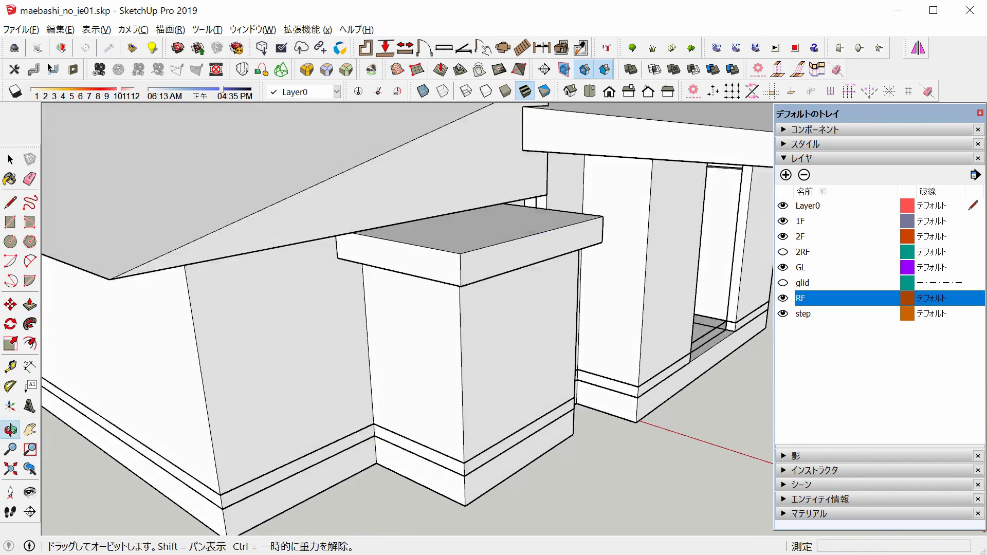
middle_drag(566, 257, 692, 186)
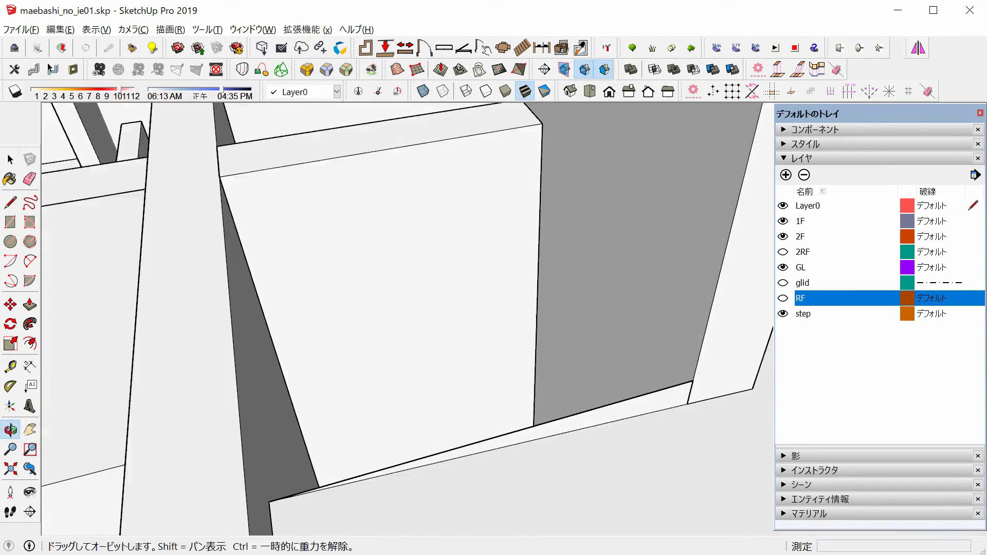
Select the room's floor face and bring up its layer choices to hide 2F and show glid
middle_drag(514, 309, 463, 257)
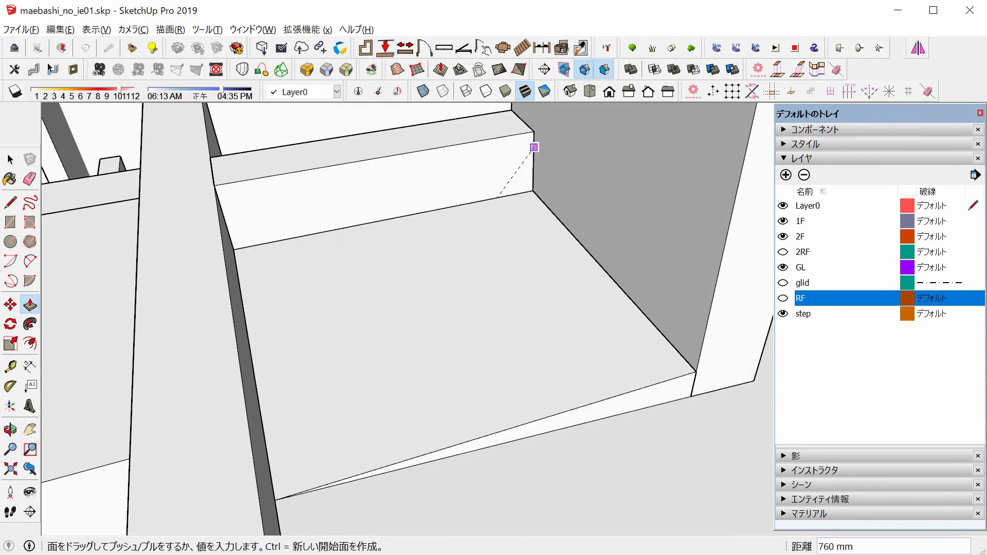
key(space)
click(617, 334)
middle_drag(617, 334, 514, 309)
click(337, 92)
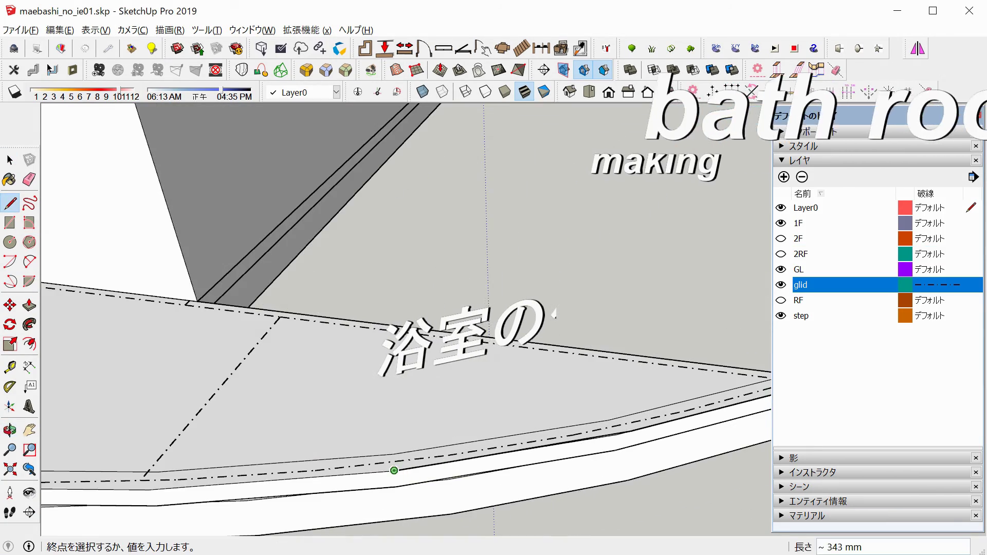
Finish the line along the bathroom floor edge and push the grey floor face up 20 mm
mouse_move(463, 442)
middle_down()
mouse_move(506, 410)
mouse_move(463, 407)
mouse_move(476, 461)
mouse_move(494, 437)
middle_up()
mouse_move(607, 499)
middle_down()
mouse_move(437, 468)
mouse_move(437, 445)
middle_up()
mouse_move(242, 346)
middle_down()
mouse_move(267, 329)
mouse_move(192, 348)
mouse_move(399, 389)
mouse_move(251, 346)
mouse_move(476, 514)
mouse_move(273, 356)
middle_up()
click(476, 514)
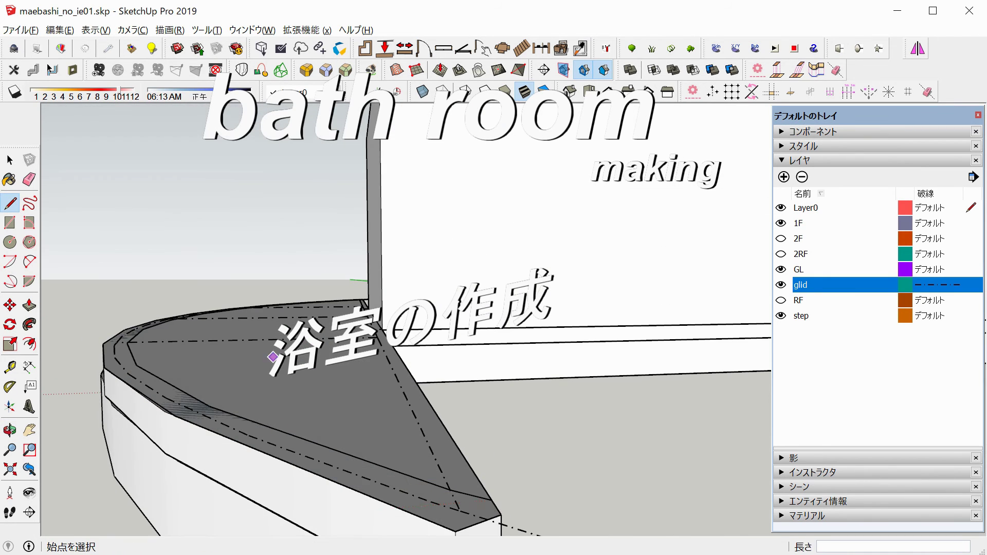
click(273, 357)
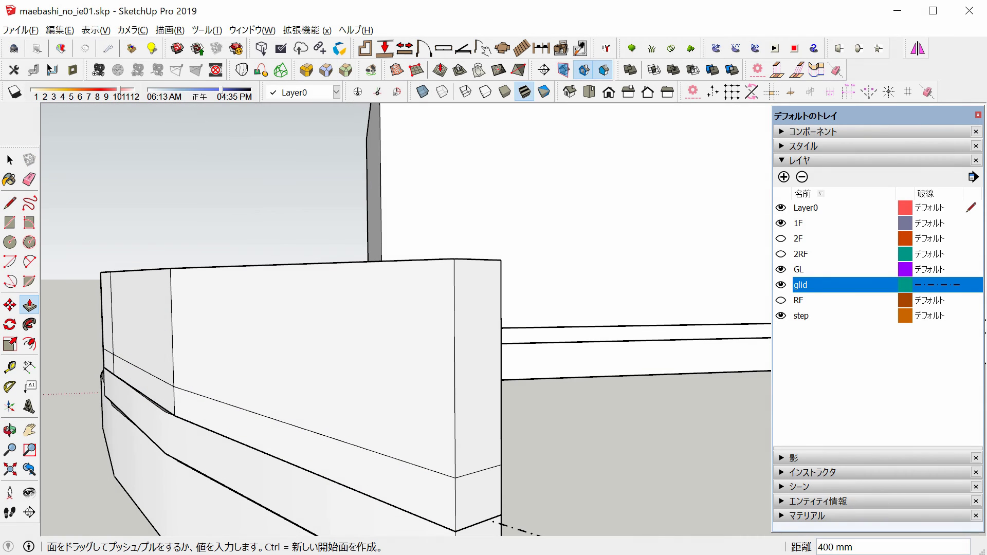
text(20)
key(Return)
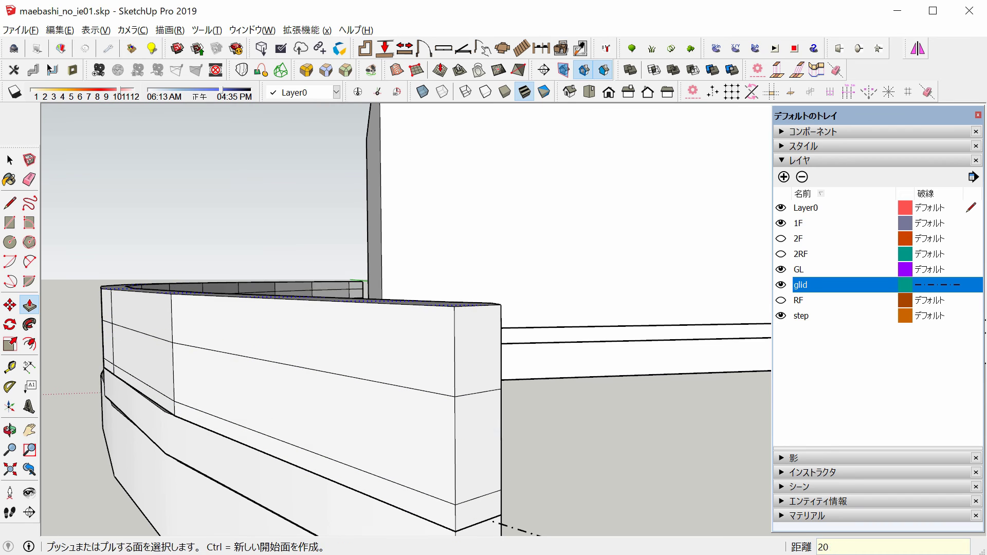
text(3)
key(Return)
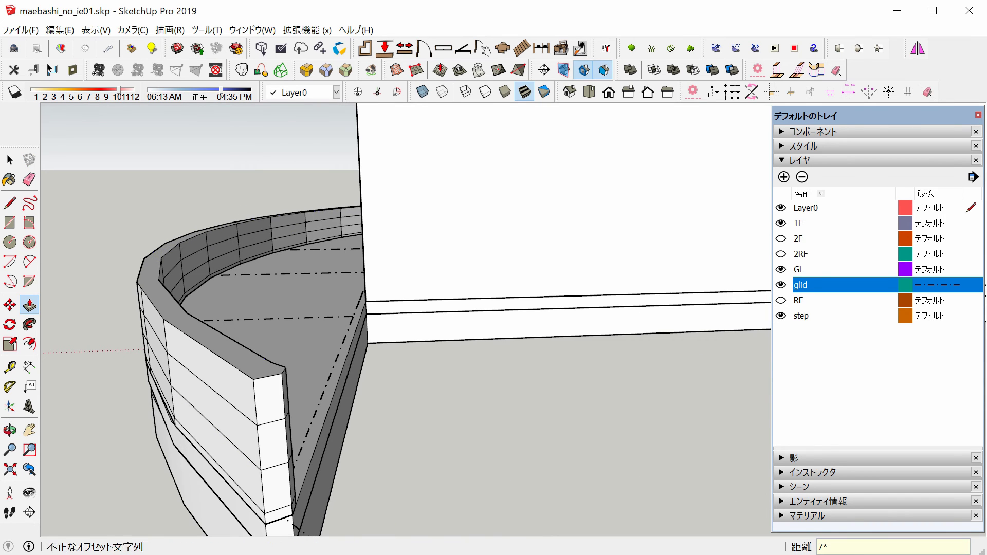
Raise the curved wall's top face by 200 mm
middle_drag(406, 319, 406, 268)
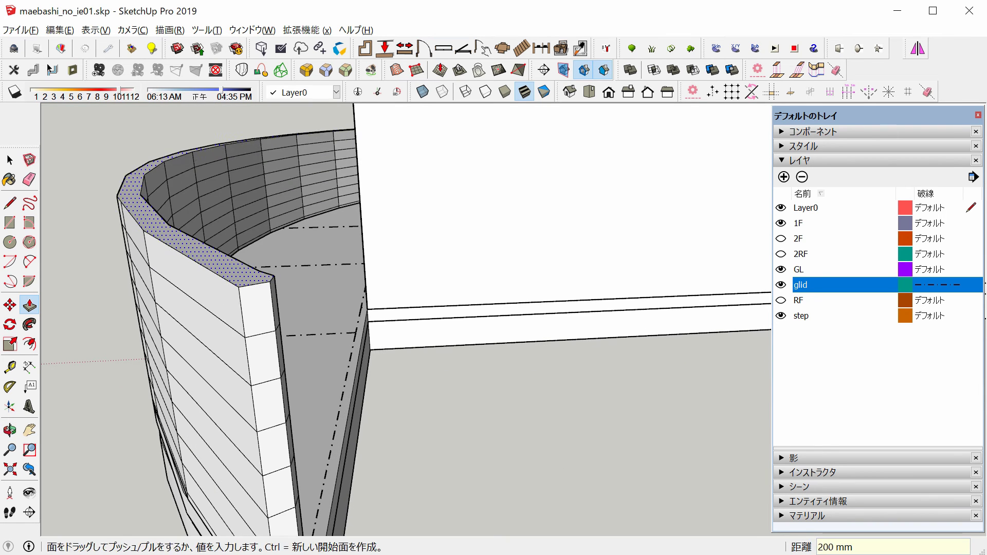
scroll(263, 305, down, 3)
middle_drag(263, 306, 304, 270)
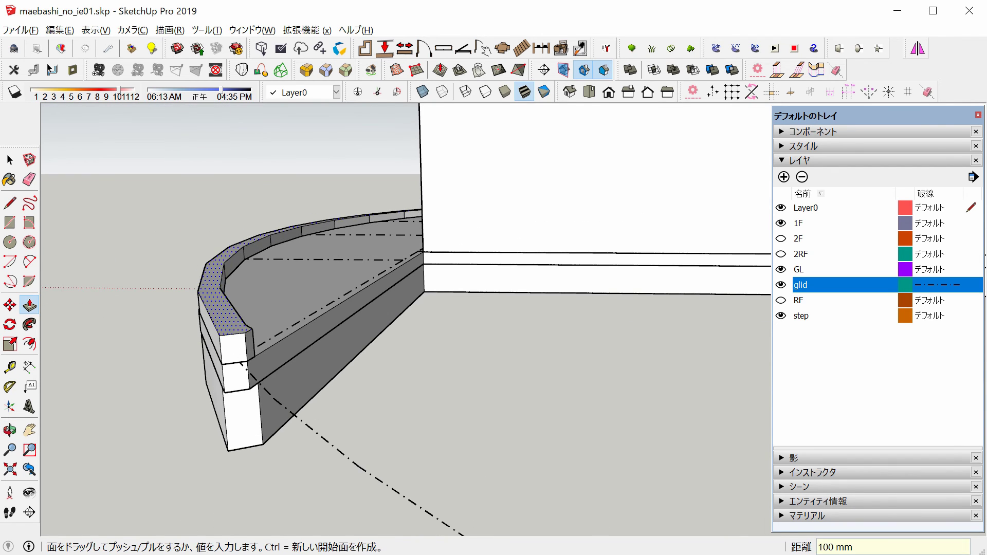
middle_drag(210, 235, 210, 309)
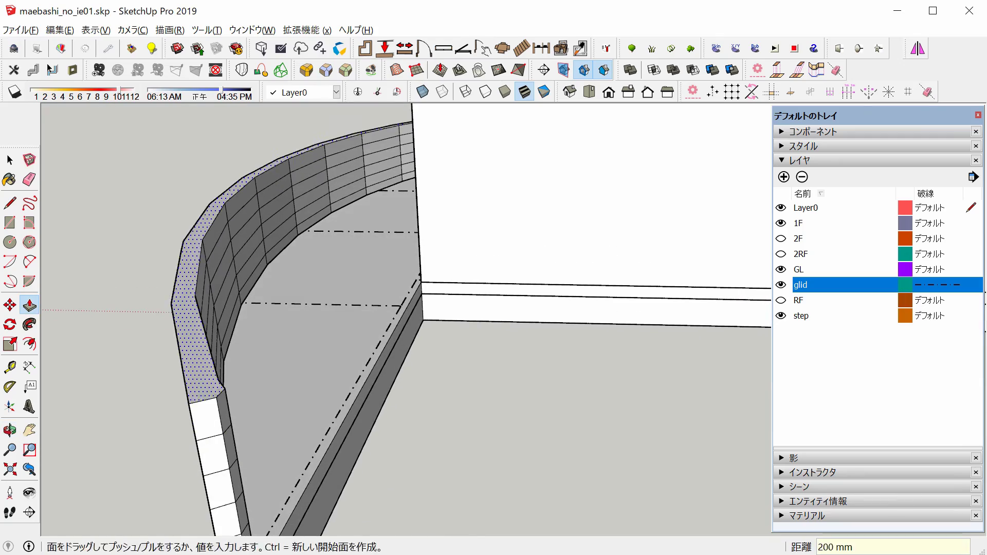
text(0)
key(Return)
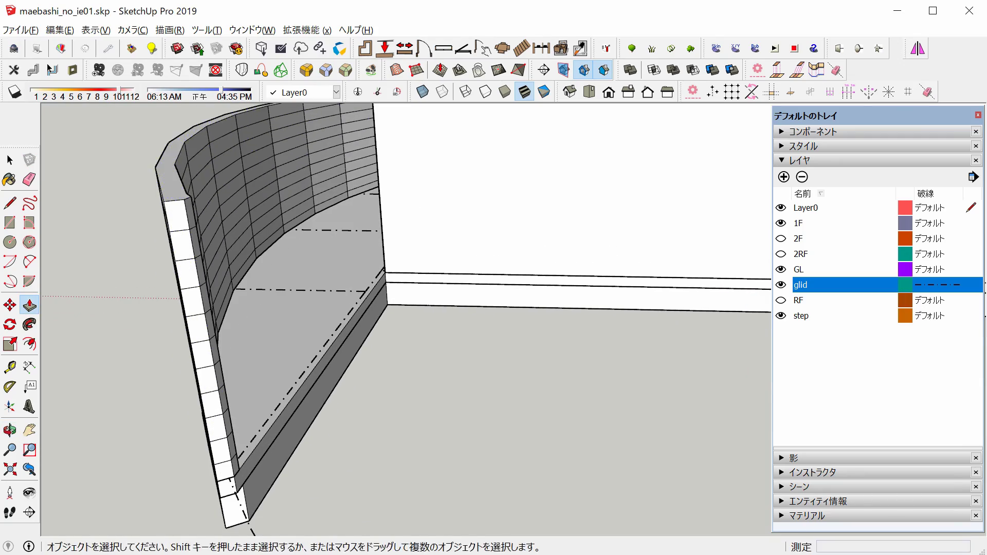
mouse_move(360, 257)
middle_down()
mouse_move(453, 329)
mouse_move(422, 277)
mouse_move(401, 288)
mouse_move(422, 298)
mouse_move(442, 288)
mouse_move(426, 298)
middle_up()
scroll(421, 278, up, 2)
Push/pull a raised step in the small room beside the curved wall
key(space)
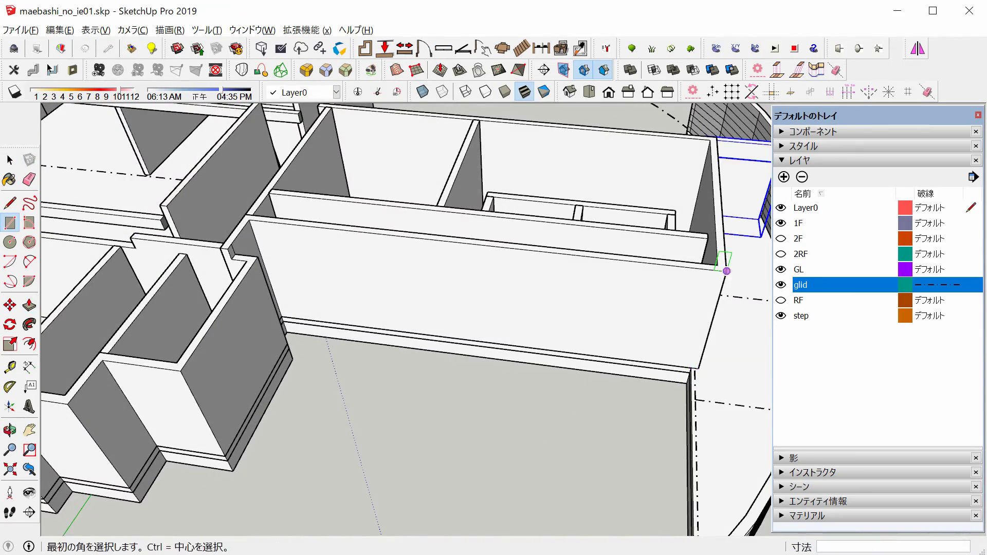
middle_drag(756, 407, 565, 360)
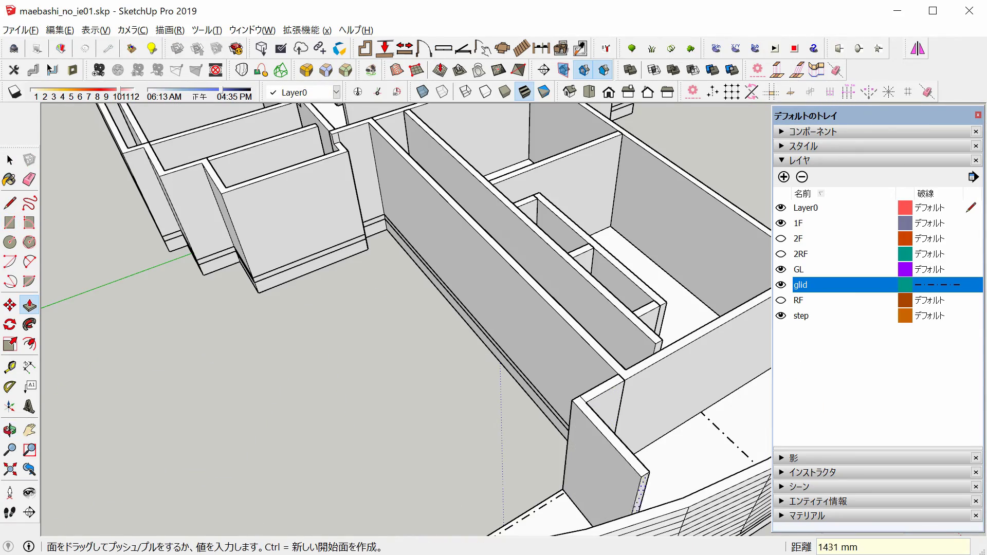
key(space)
mouse_move(411, 308)
middle_down()
mouse_move(525, 247)
mouse_move(427, 299)
mouse_move(473, 268)
middle_up()
key(p)
middle_drag(463, 309, 494, 287)
middle_drag(406, 319, 422, 308)
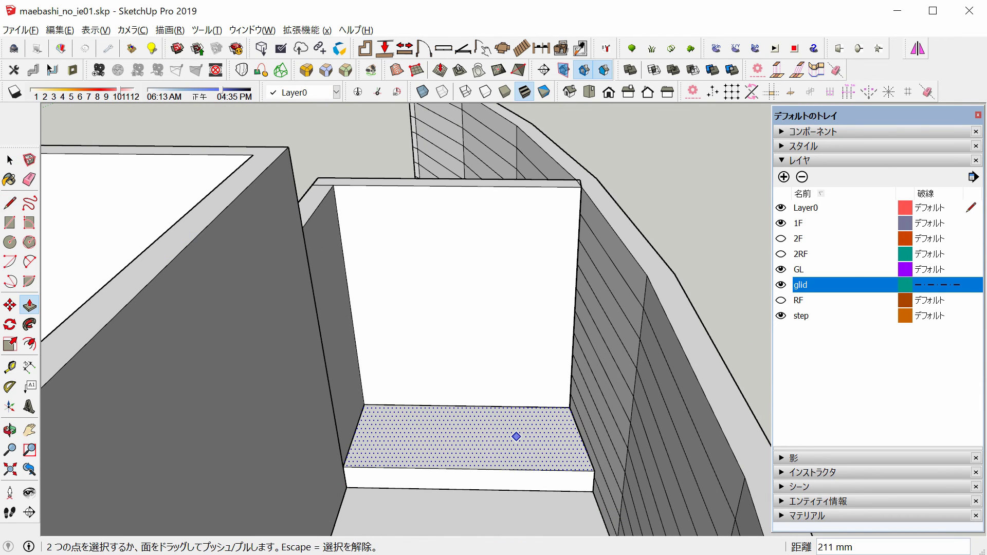
mouse_move(463, 308)
middle_down()
mouse_move(478, 299)
mouse_move(463, 308)
middle_up()
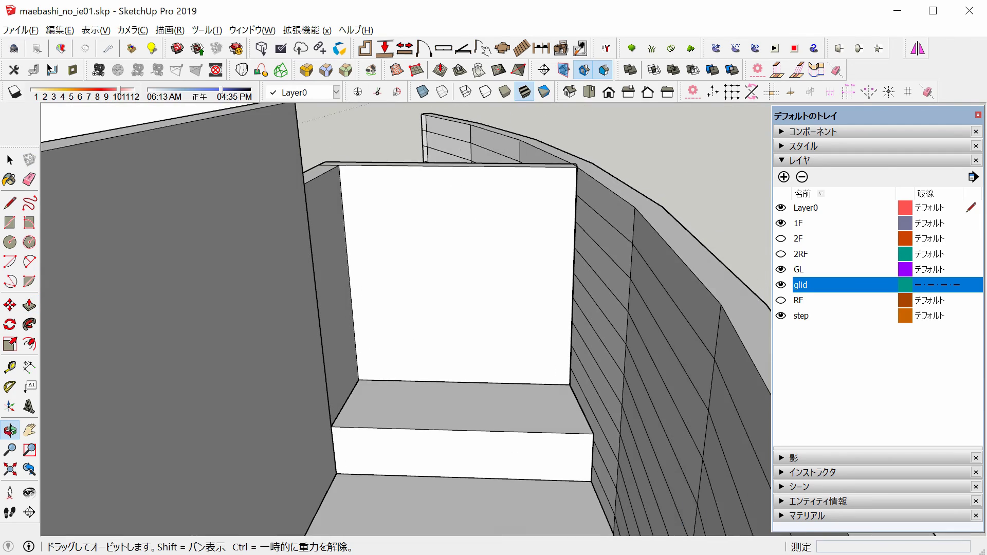
Measure from the step edge and adjust the step with Push/Pull
key(t)
click(463, 381)
key(p)
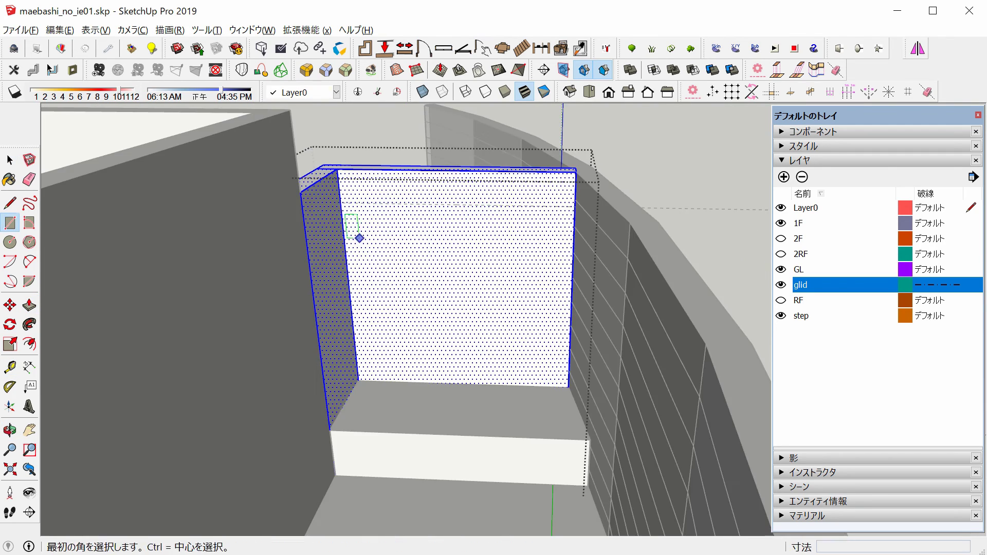
middle_drag(463, 309, 391, 288)
key(space)
mouse_move(463, 308)
middle_down()
mouse_move(412, 288)
mouse_move(391, 319)
mouse_move(422, 288)
mouse_move(391, 308)
middle_up()
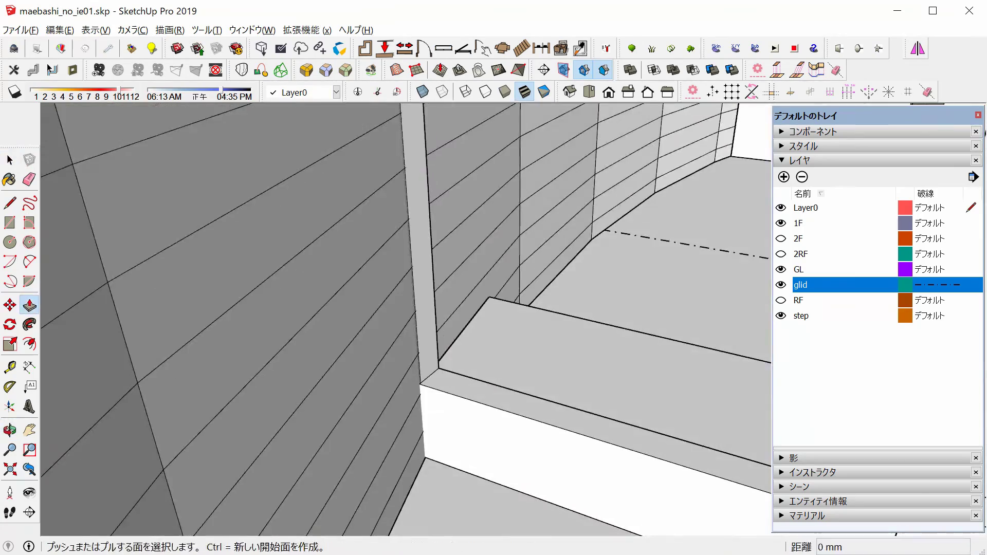
key(p)
key(space)
Draw a rectangle on the wall beside the curved wall
mouse_move(463, 308)
middle_down()
mouse_move(411, 288)
mouse_move(401, 154)
middle_up()
click(507, 397)
key(r)
click(402, 137)
scroll(404, 310, down, 3)
key(space)
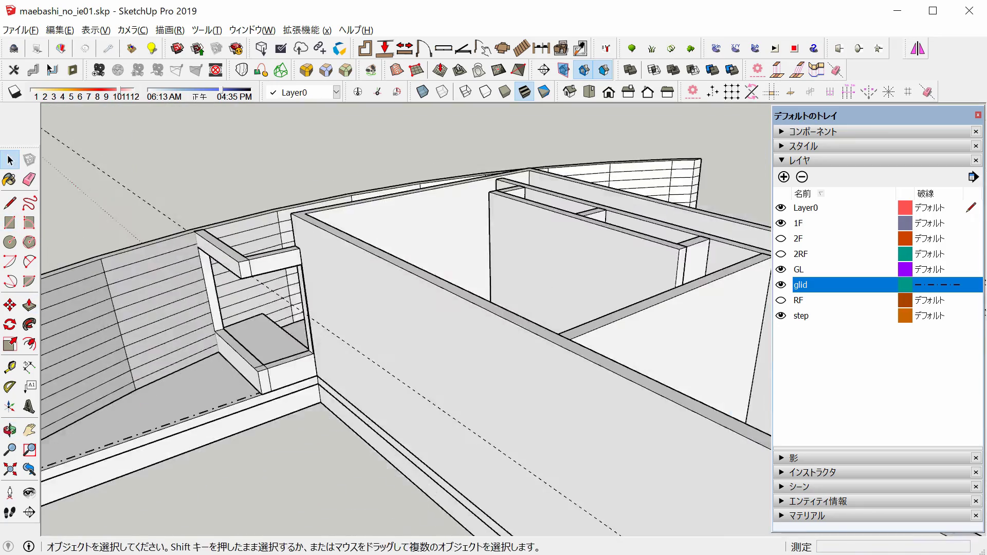
mouse_move(404, 309)
middle_down()
mouse_move(391, 288)
mouse_move(381, 309)
middle_up()
drag(391, 309, 406, 319)
Add an 1845 mm guide up the white wall and draw the slab rectangle from it
key(t)
click(410, 242)
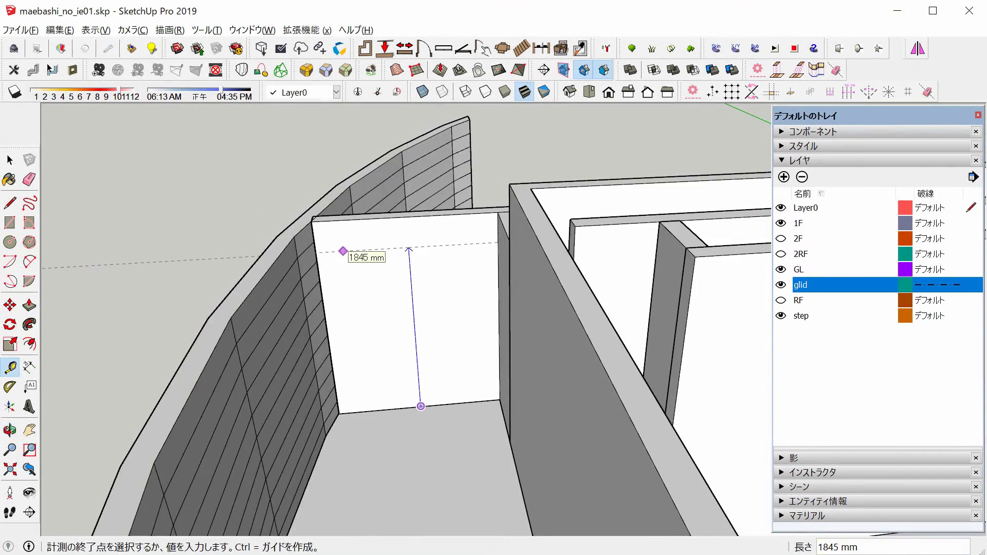
middle_drag(410, 419, 420, 409)
middle_drag(453, 319, 455, 364)
key(r)
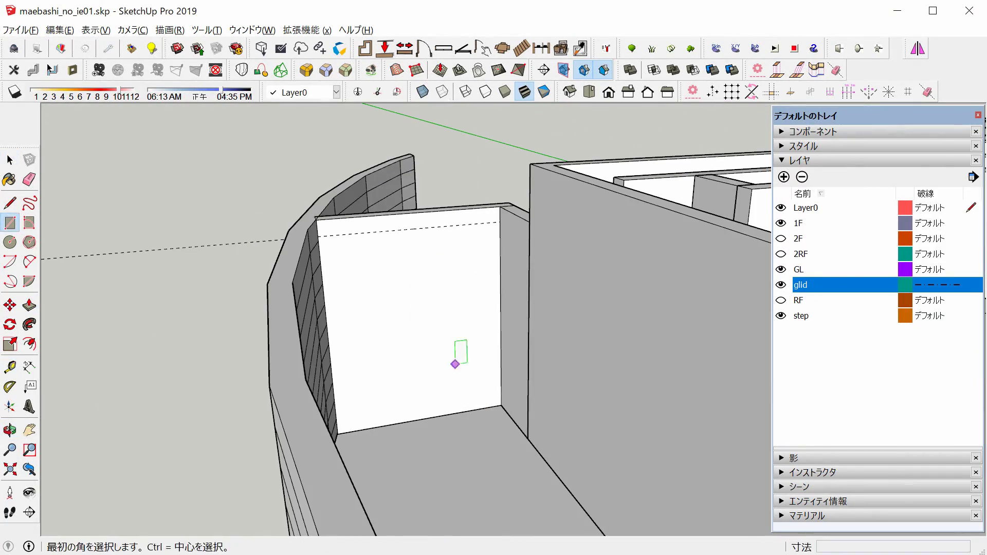
middle_drag(502, 405, 503, 405)
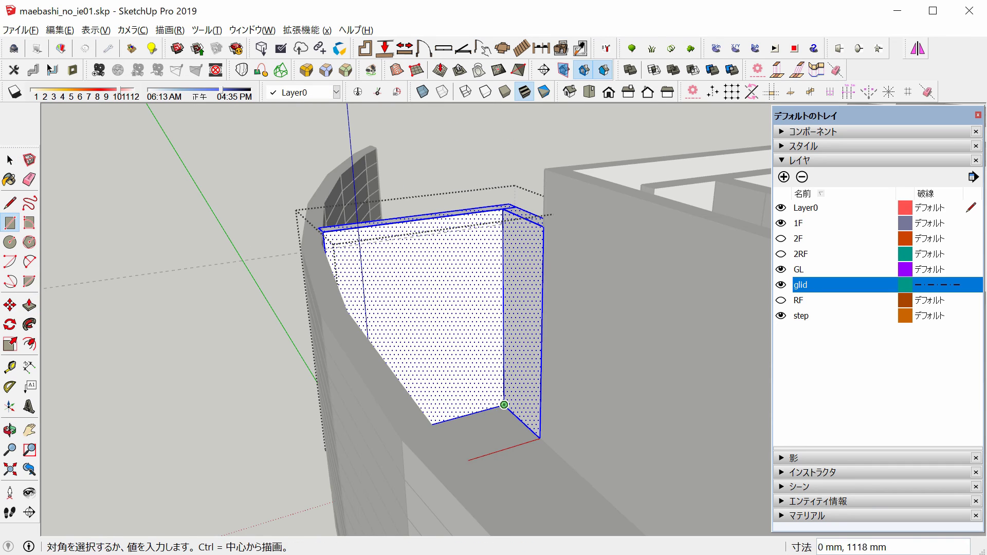
click(363, 257)
scroll(511, 403, up, 2)
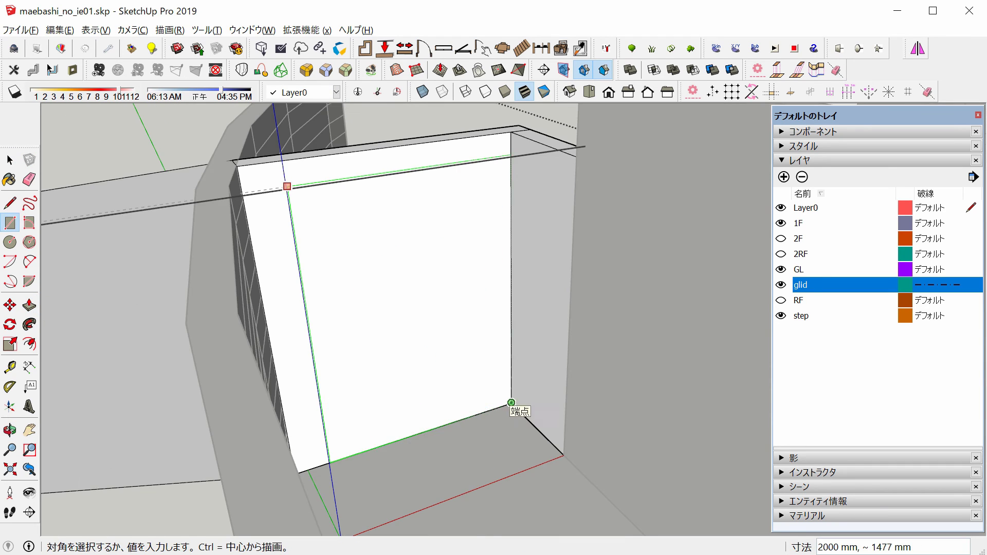
middle_drag(453, 319, 360, 257)
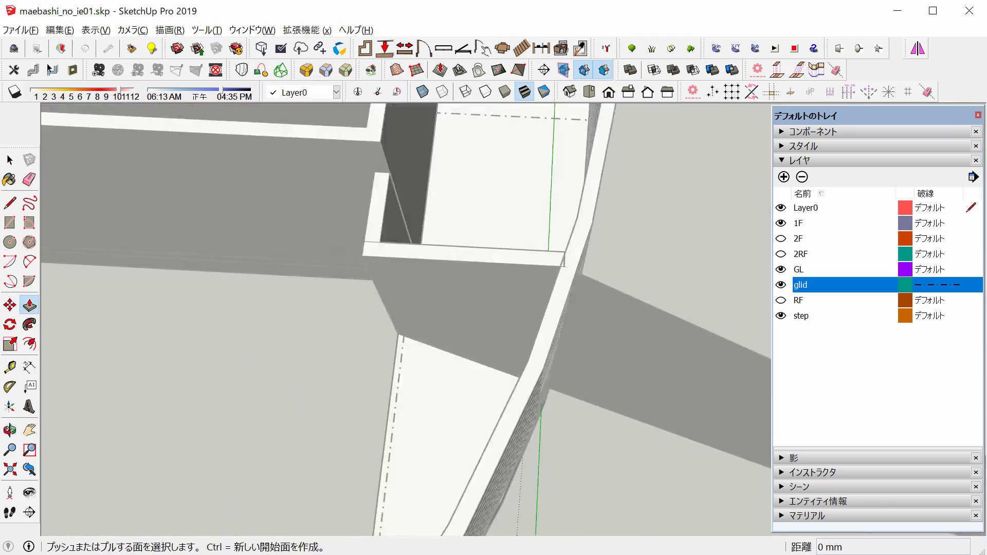
key(space)
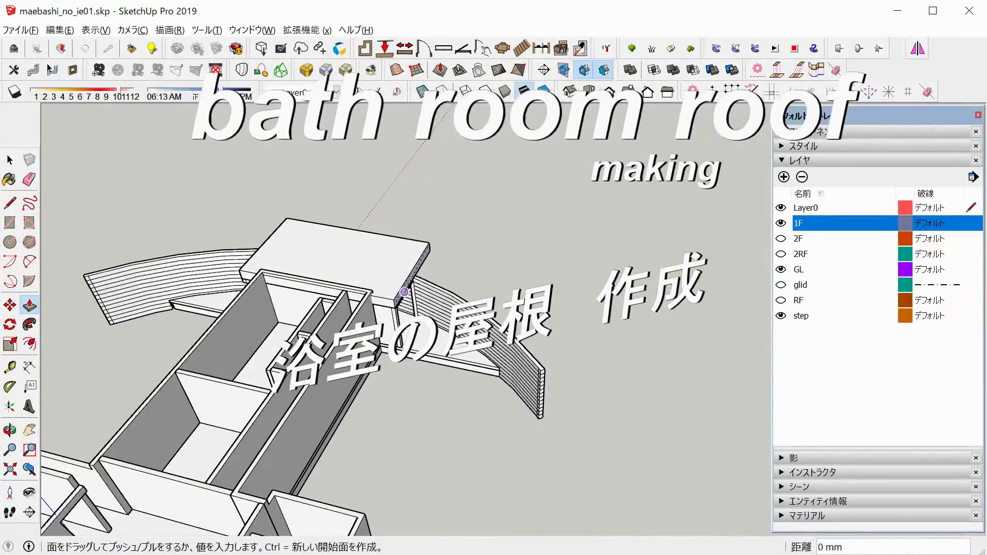
Orbit and zoom in close to the bathroom roof slab
middle_drag(407, 309, 360, 288)
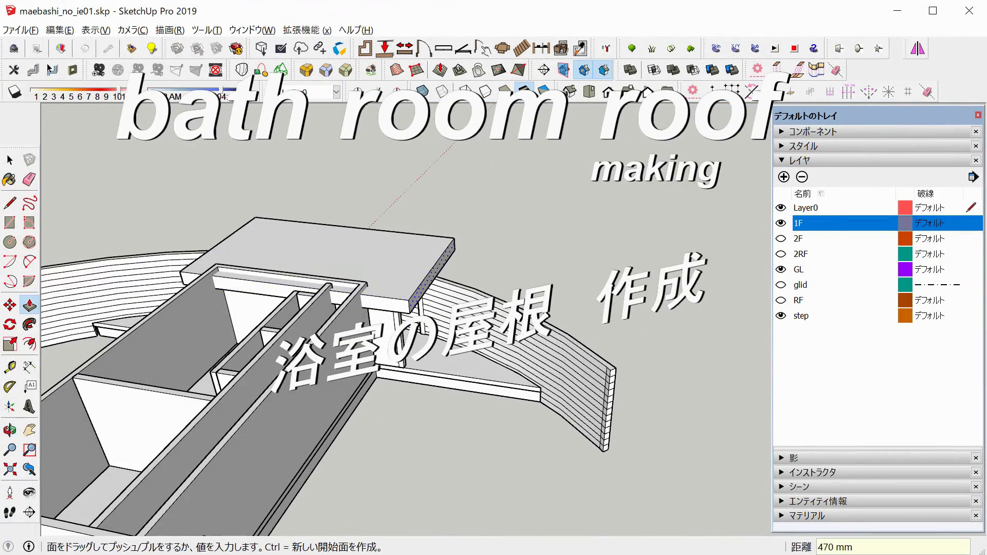
scroll(360, 308, up, 5)
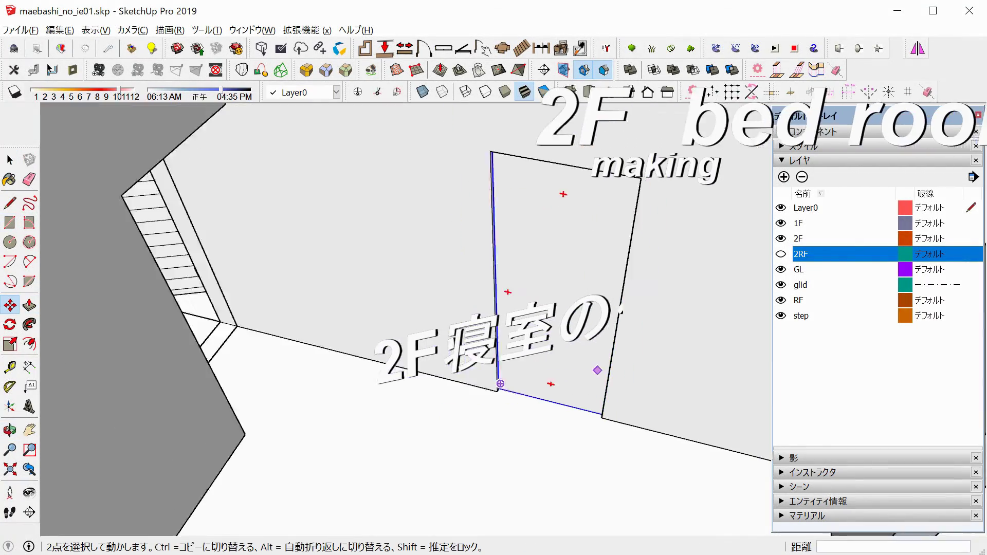
Activate Push/Pull on the second-floor bedroom wall
key(p)
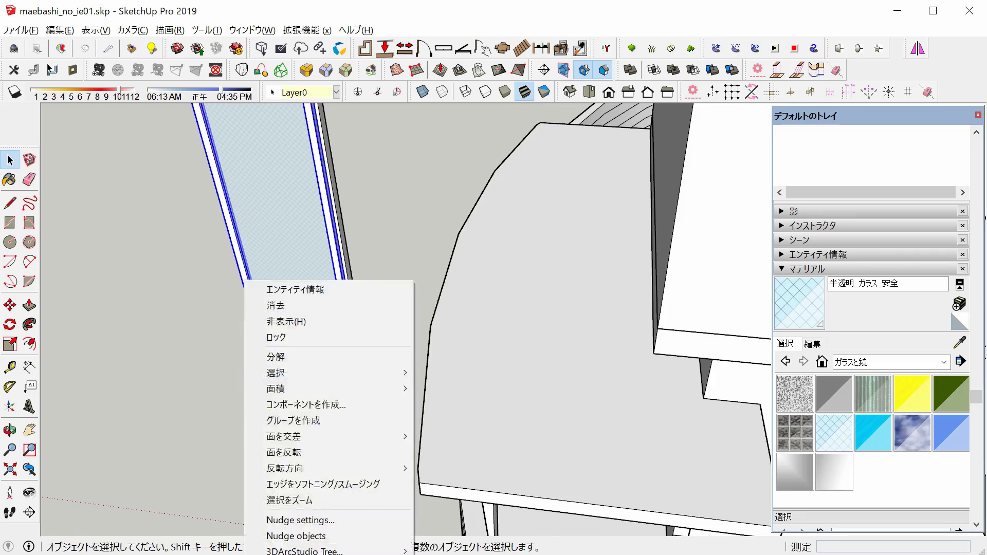
Move the glass window frame onto the other second-floor wall
click(242, 308)
scroll(374, 220, down, 5)
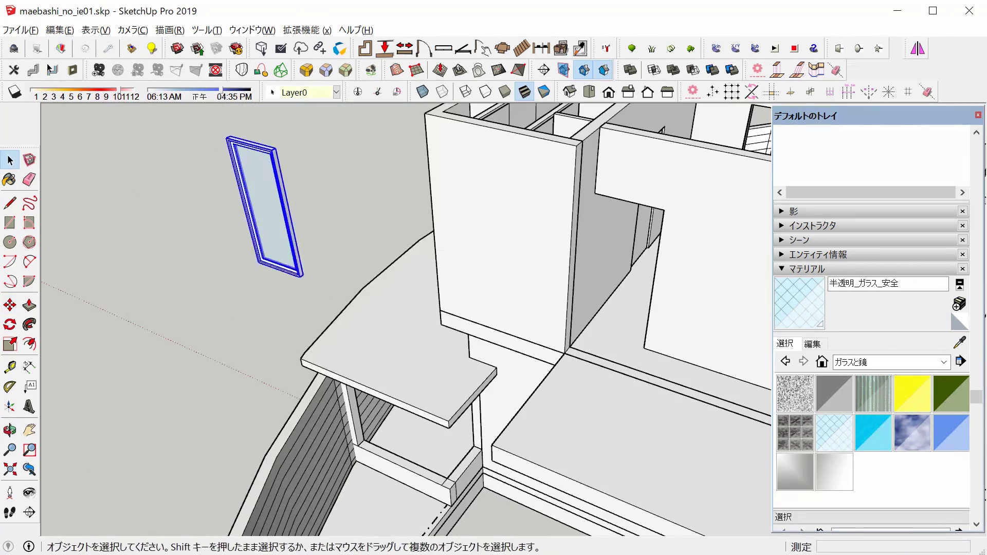
scroll(473, 200, up, 3)
scroll(473, 199, up, 3)
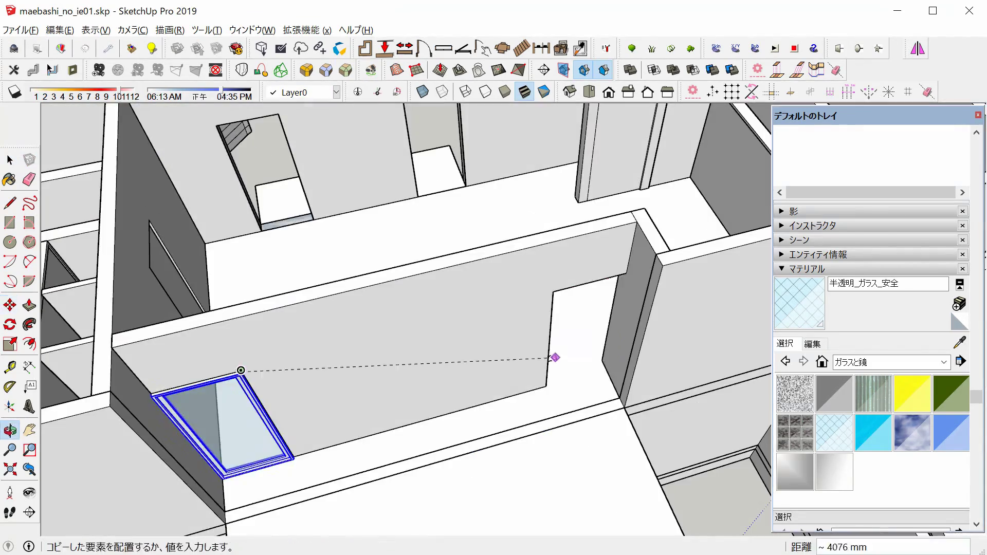
click(605, 330)
middle_drag(605, 329, 565, 309)
scroll(566, 309, up, 3)
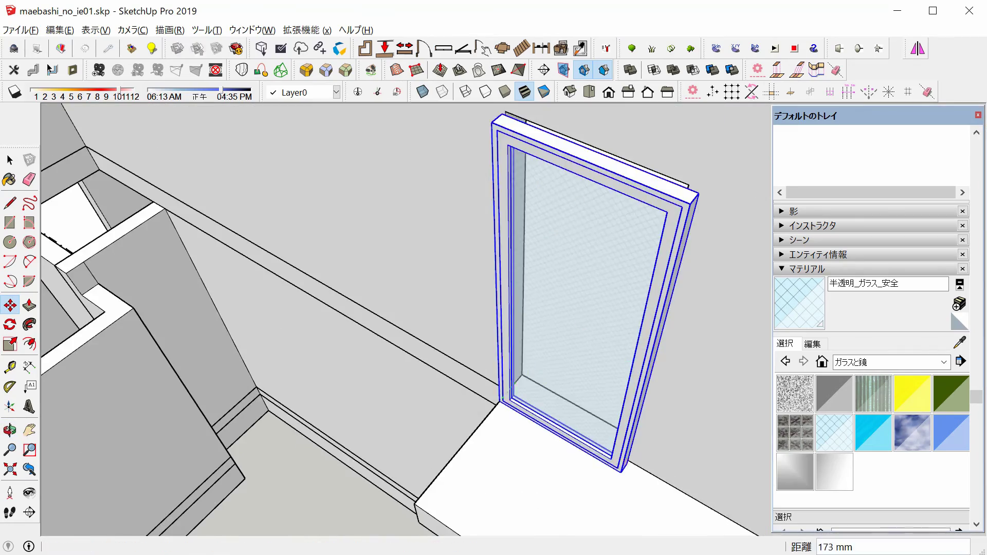
scroll(686, 302, up, 2)
scroll(687, 302, down, 3)
middle_drag(686, 303, 566, 309)
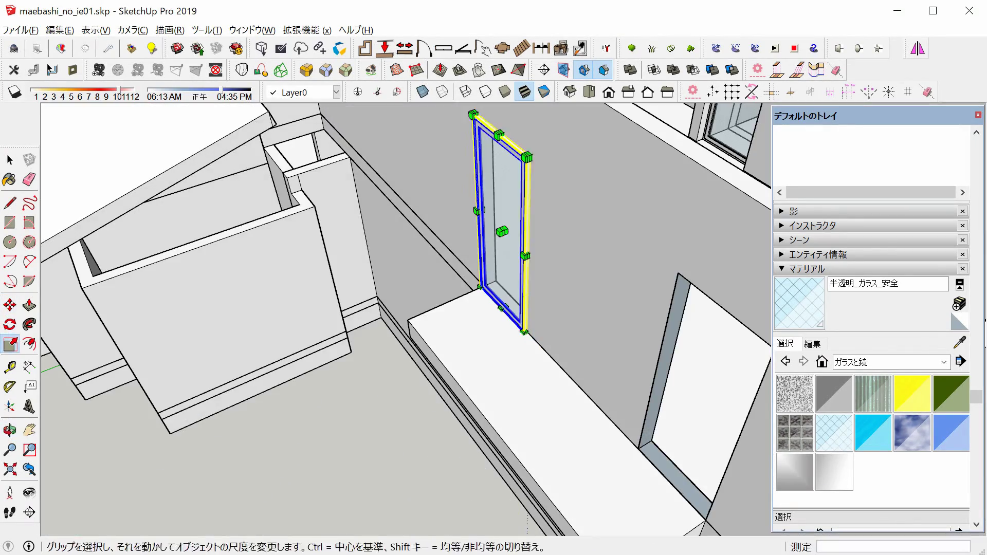
scroll(565, 308, down, 3)
key(space)
scroll(360, 257, up, 5)
Draw an 1820 by 760 mm rectangle and another rectangle on the walls for openings
key(r)
click(237, 189)
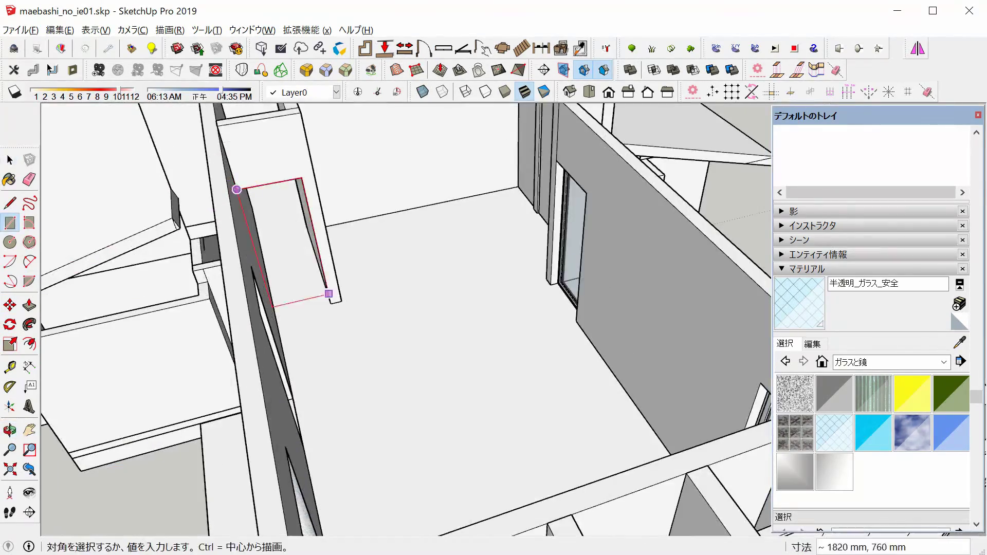
middle_drag(360, 308, 259, 314)
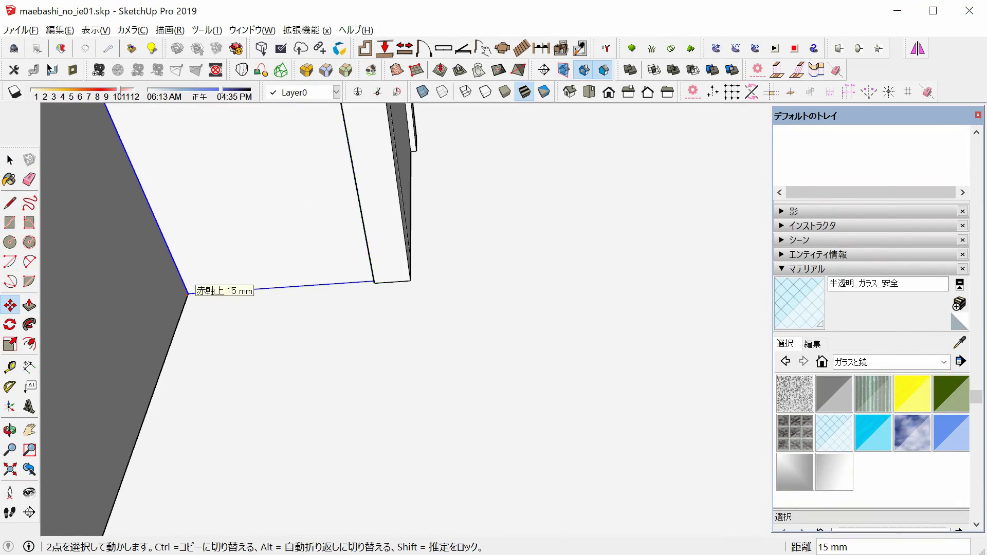
scroll(307, 285, down, 5)
key(r)
scroll(329, 288, up, 4)
click(110, 189)
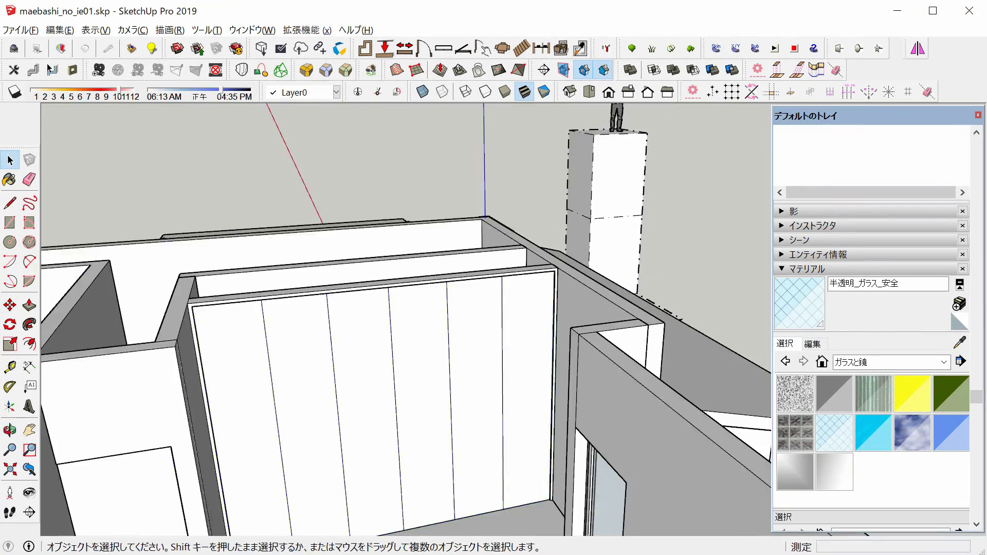
mouse_move(463, 309)
middle_down()
mouse_move(651, 448)
mouse_move(488, 319)
middle_up()
key(r)
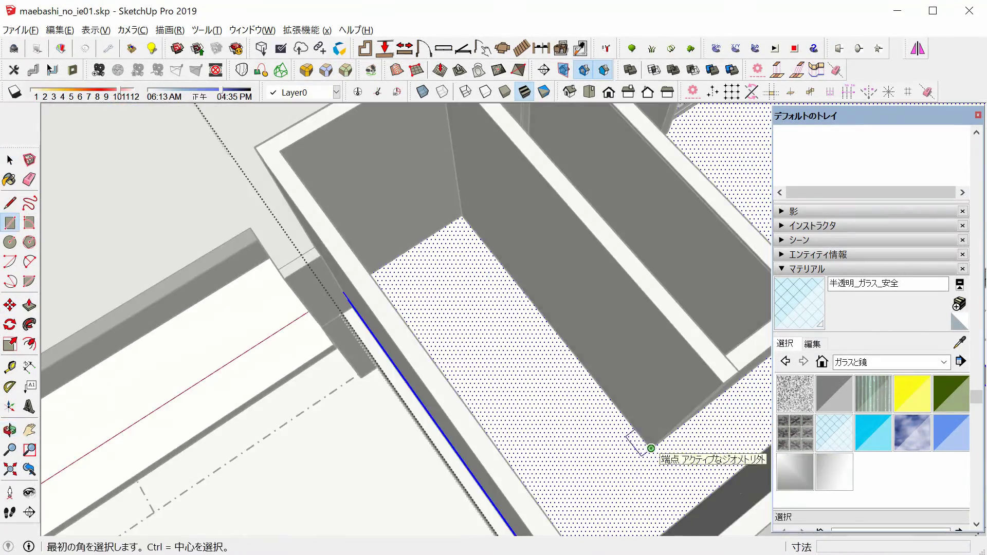
key(space)
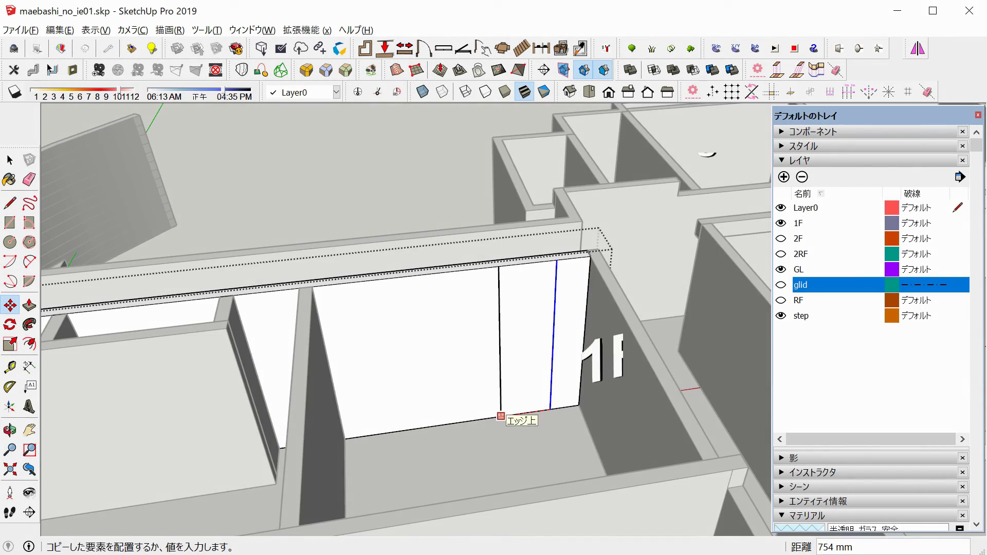
Measure 2000 mm Tape Measure guides on the long 1F wall face
middle_drag(501, 417, 556, 405)
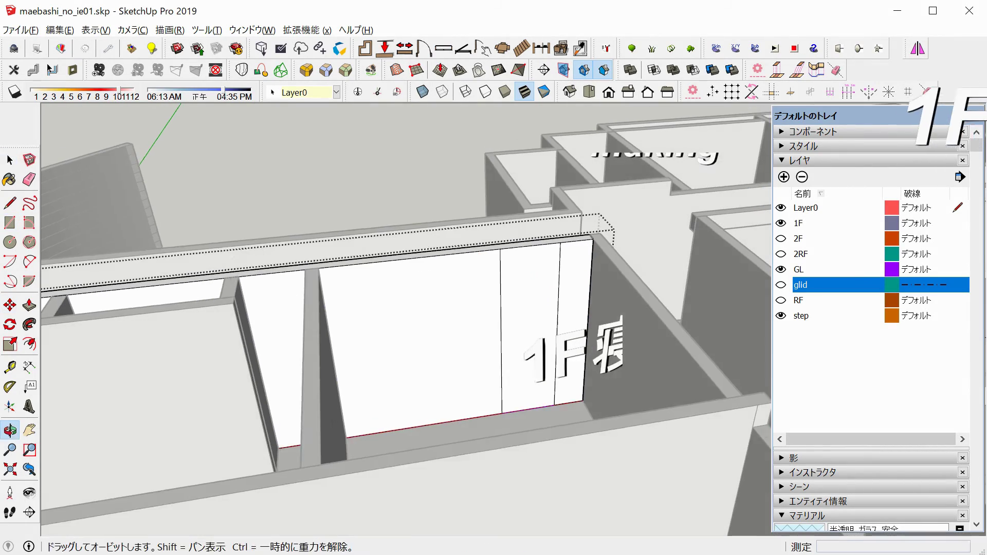
text(2000)
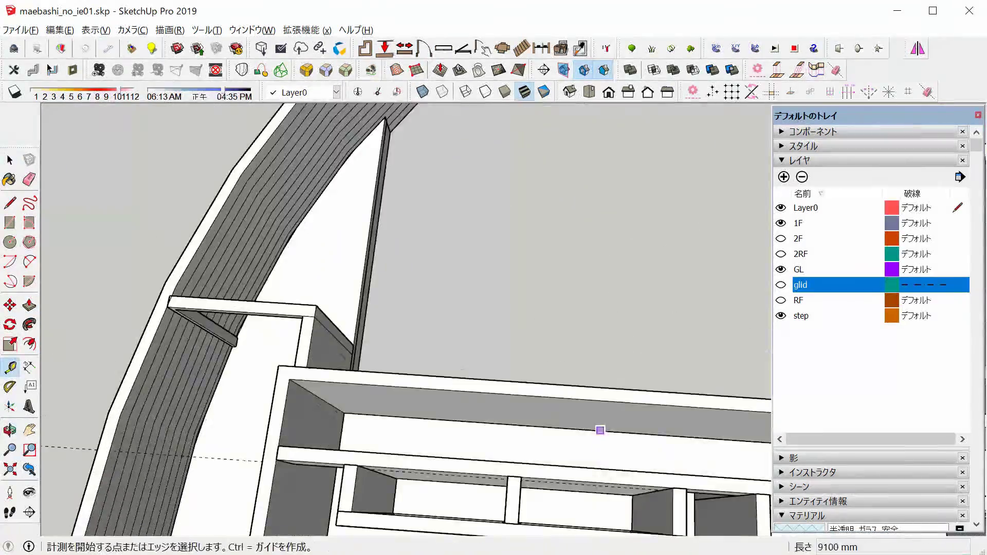
middle_drag(334, 332, 296, 301)
click(296, 301)
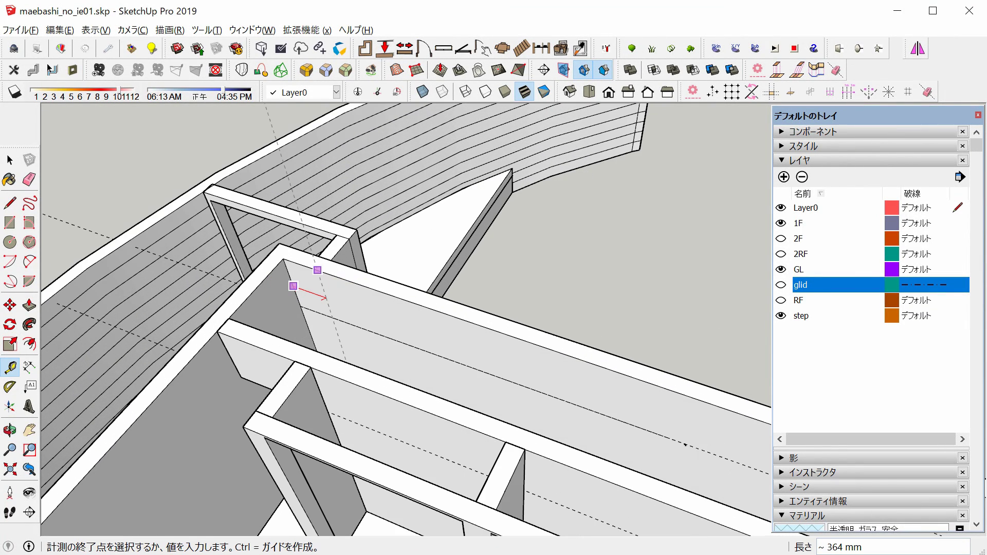
middle_drag(317, 270, 322, 284)
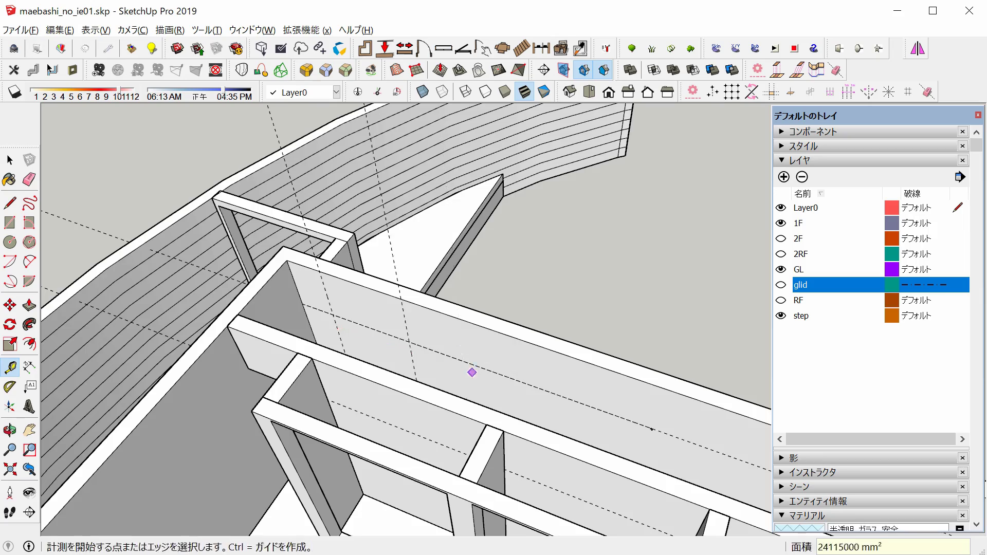
middle_drag(472, 373, 402, 347)
click(402, 348)
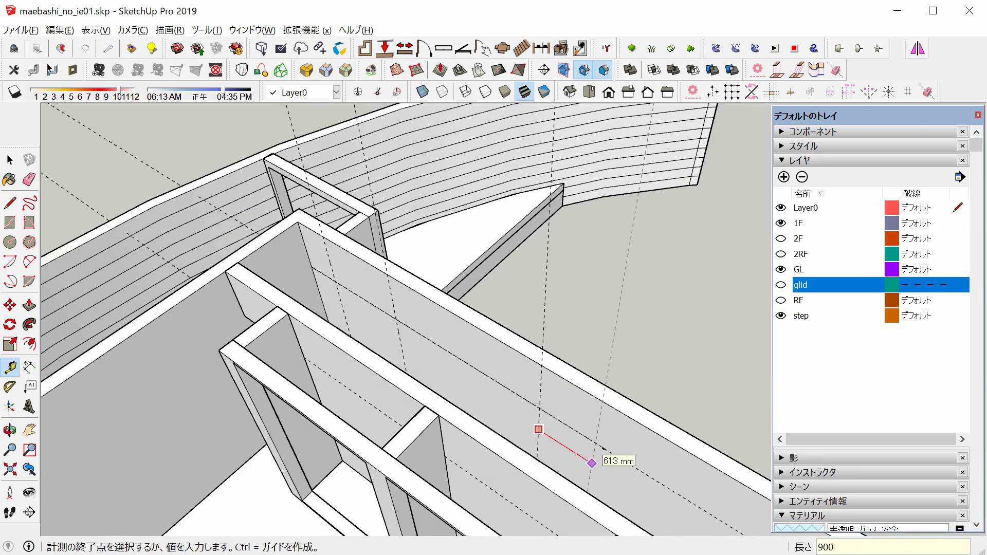
middle_drag(592, 463, 496, 507)
scroll(495, 507, up, 5)
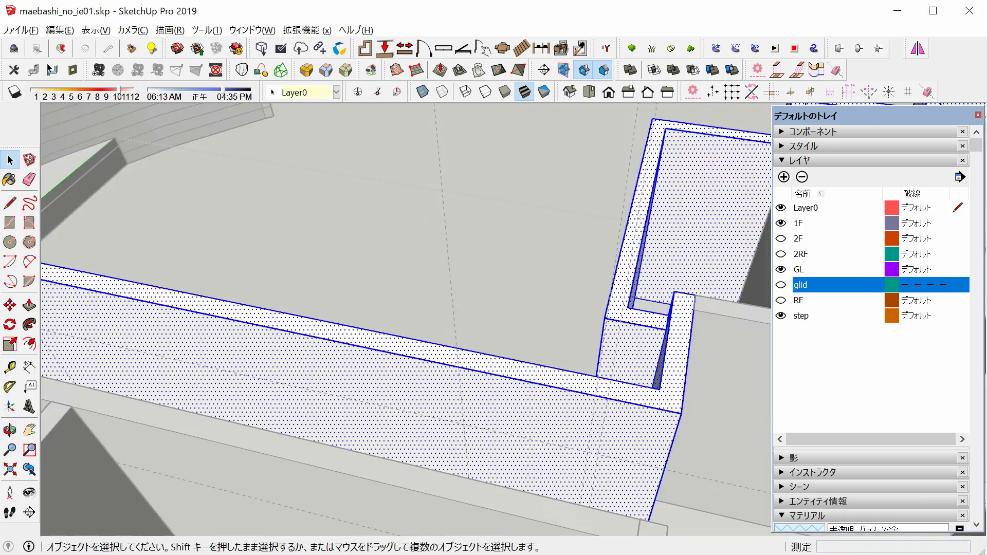
Place a window-head guide and start the first window rectangle on the wall
key(r)
middle_drag(335, 410, 290, 368)
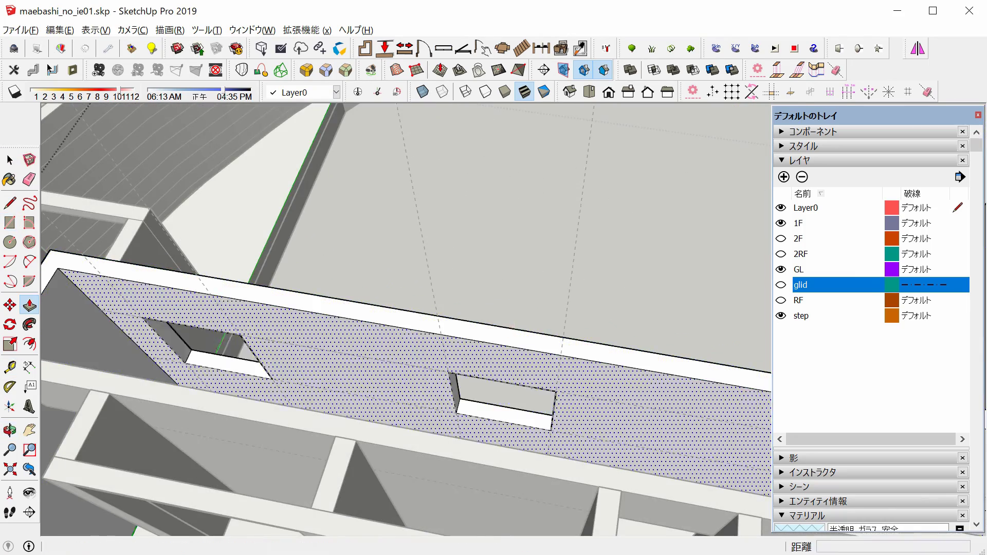
scroll(406, 319, down, 5)
middle_drag(406, 319, 360, 309)
key(z)
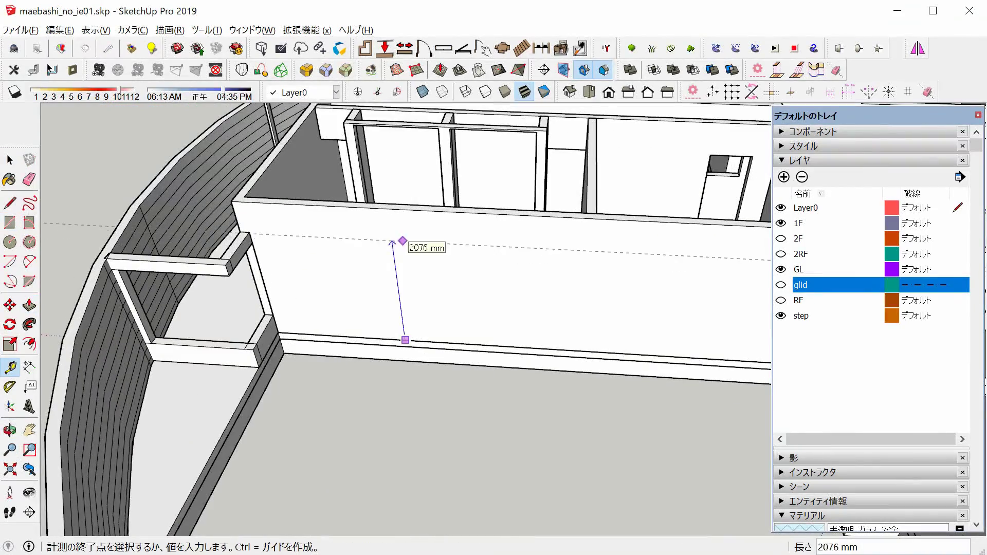
click(405, 340)
middle_drag(405, 340, 390, 319)
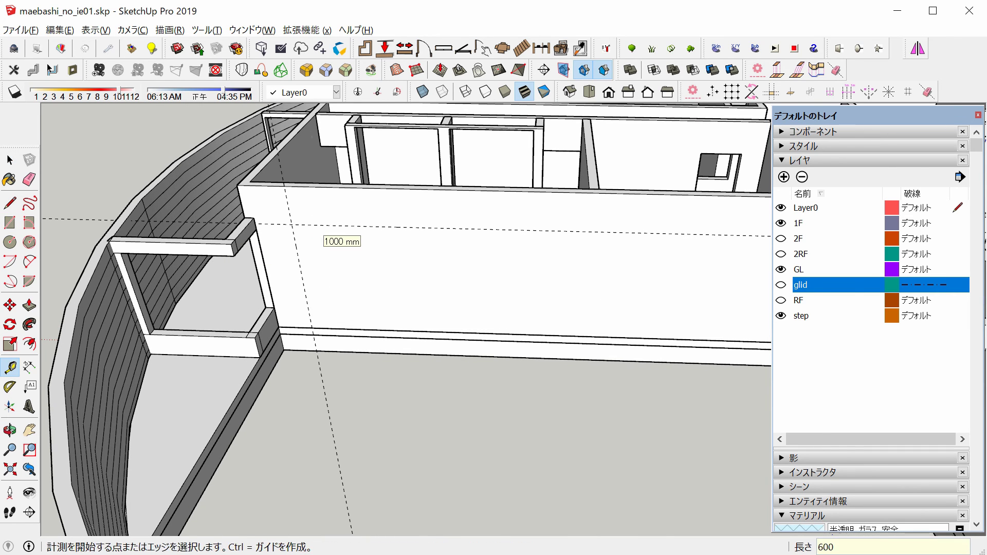
Copy the window rectangle along the wall, divided /4 into evenly spaced windows
click(291, 225)
key(ctrl)
middle_drag(463, 231, 604, 231)
text(/4)
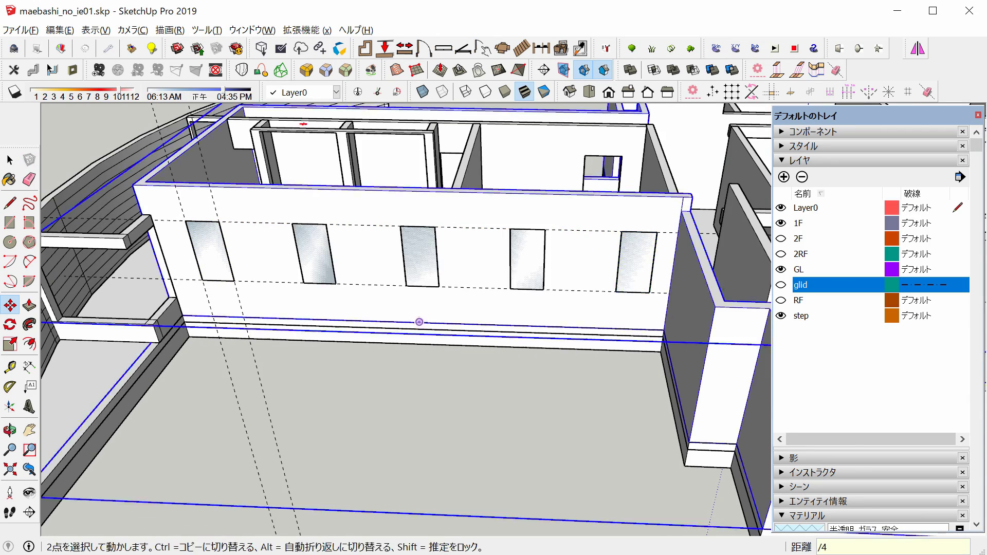
key(Return)
key(space)
click(580, 379)
middle_drag(580, 380, 468, 277)
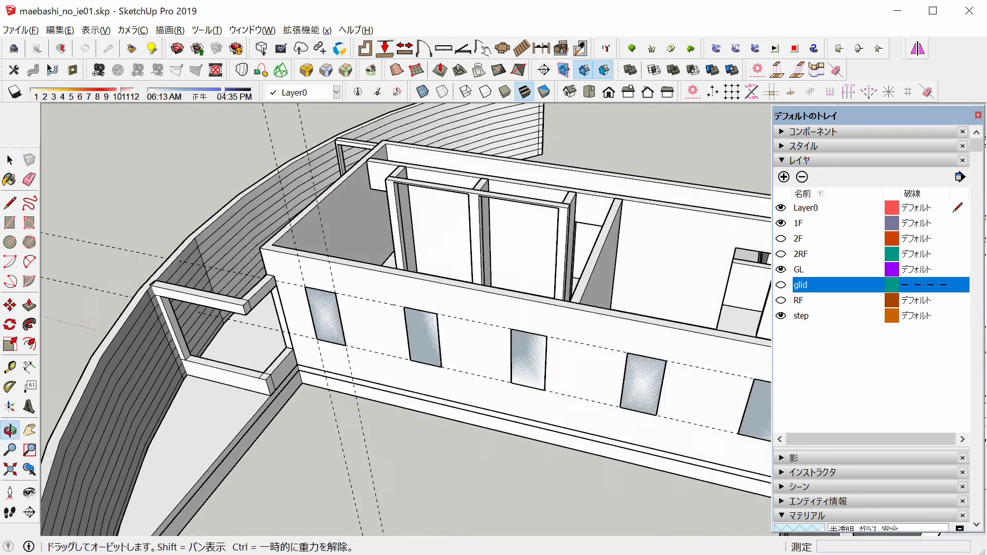
Push/Pull the window rectangles through the wall to cut the openings
key(p)
middle_drag(725, 411, 624, 483)
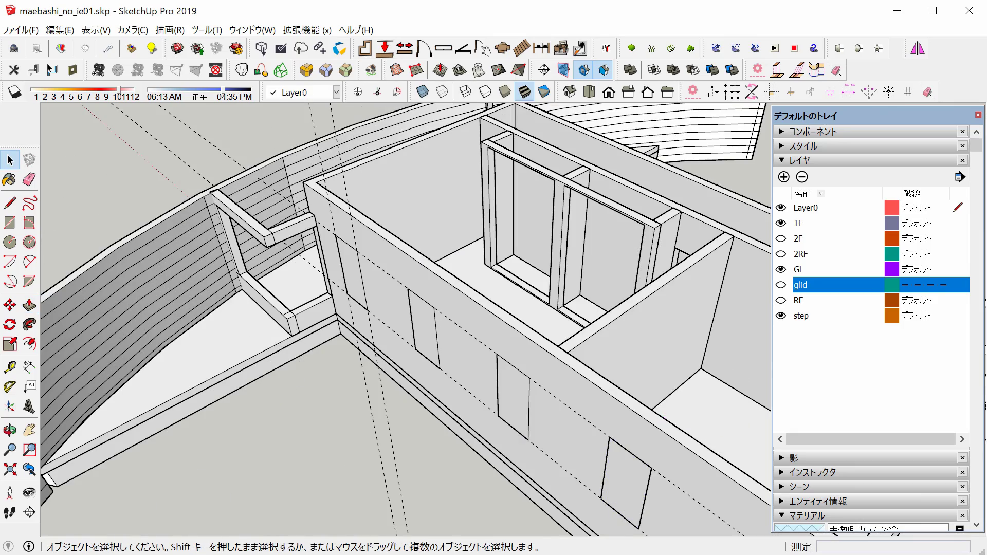
middle_drag(515, 308, 463, 288)
click(529, 375)
key(m)
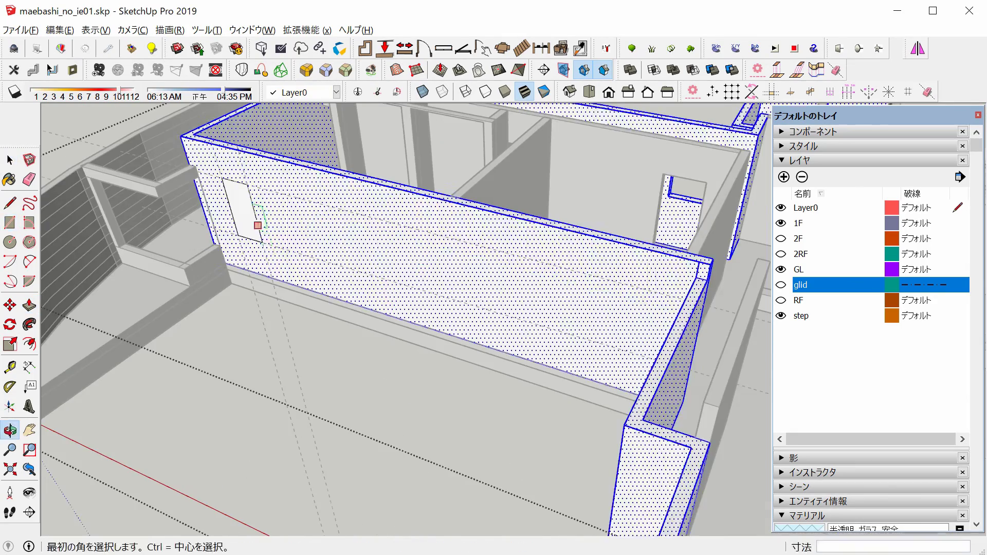
click(232, 203)
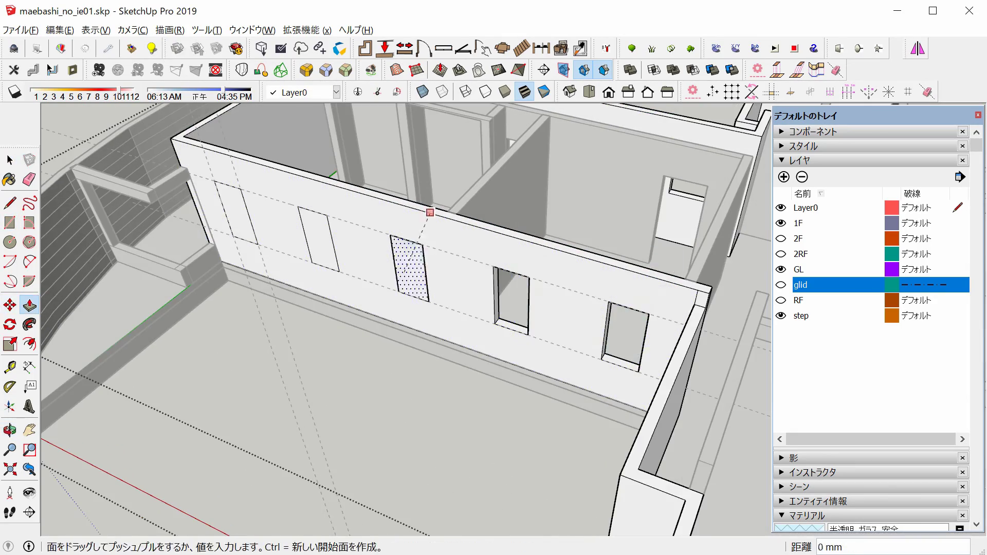
middle_drag(430, 212, 483, 257)
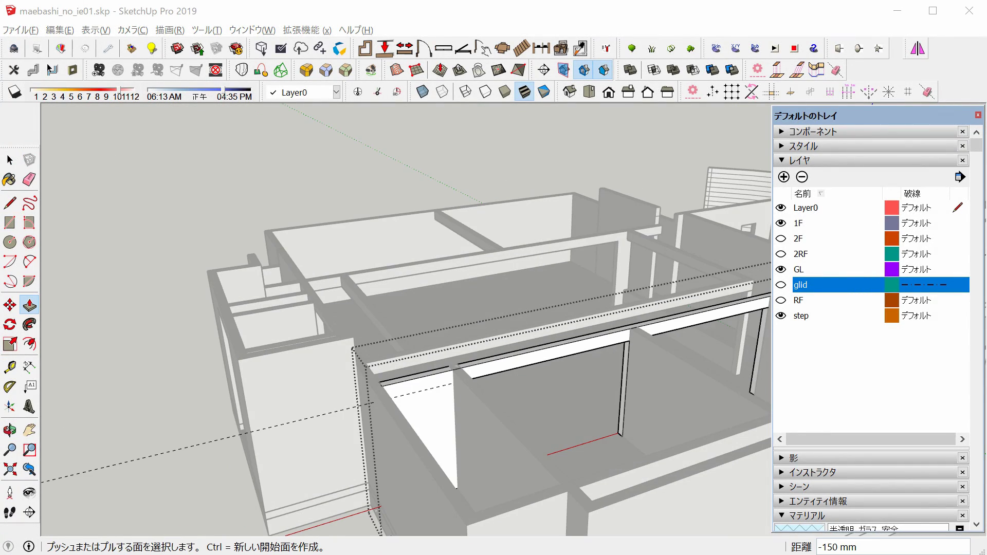
Push the wall under the beam in 150 mm and shift a post 250 mm along it
key(space)
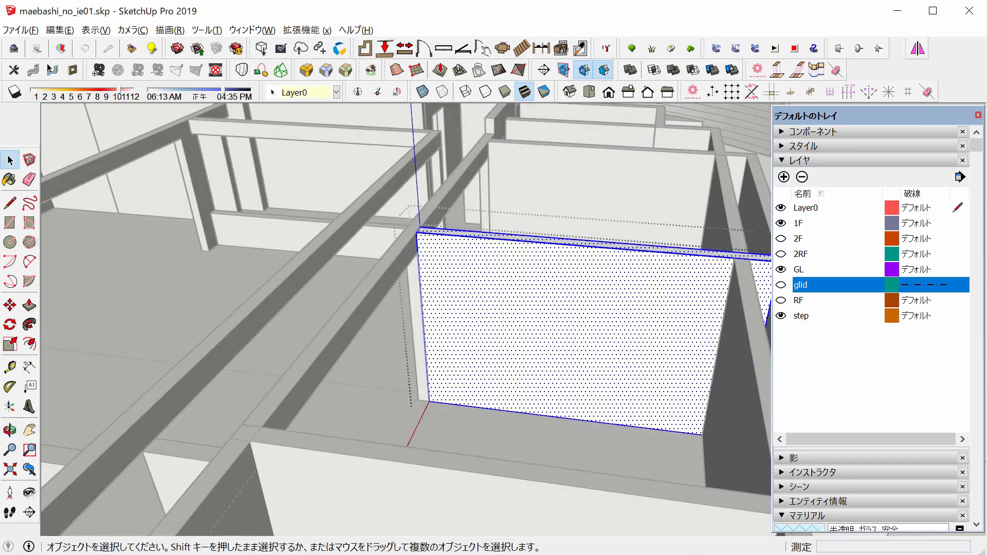
key(r)
middle_drag(672, 369, 592, 334)
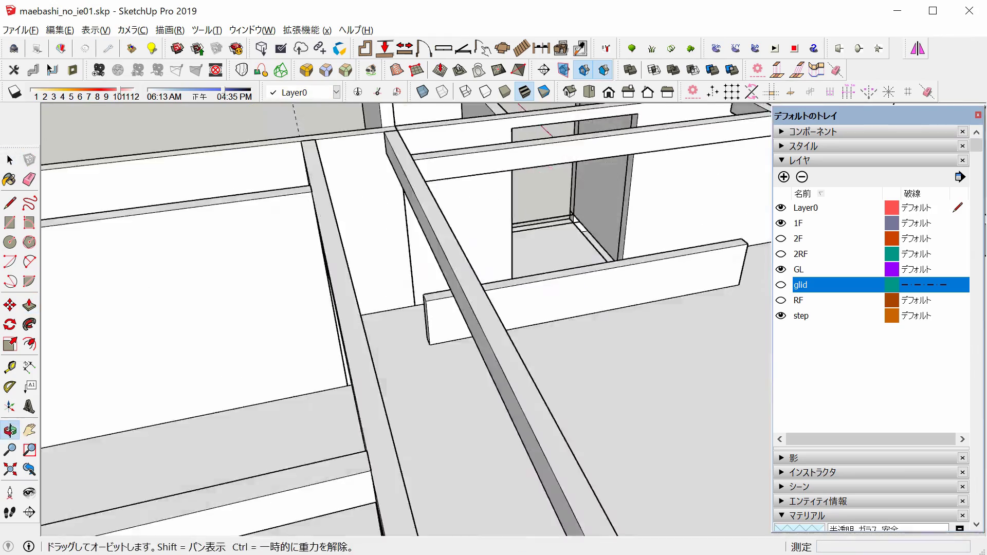
key(p)
middle_drag(465, 295, 390, 288)
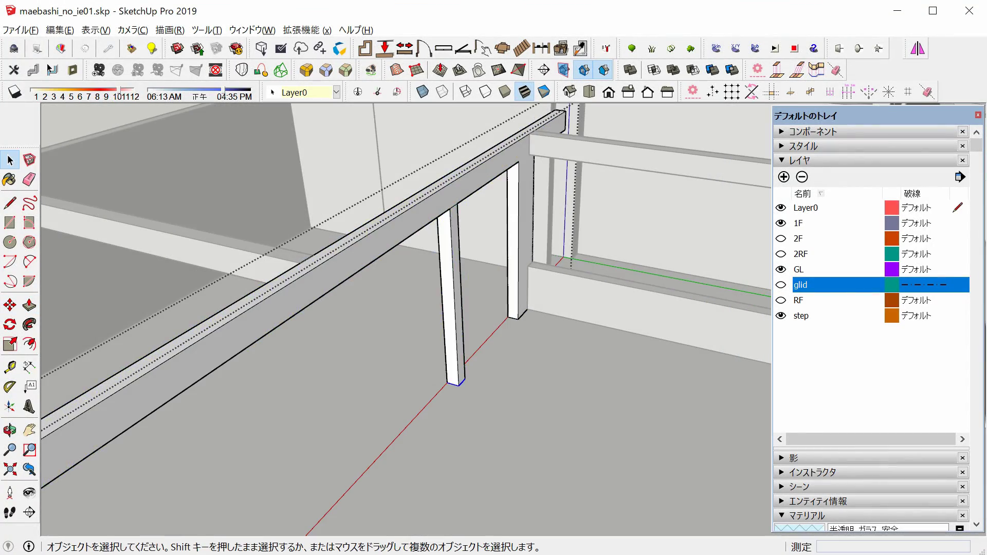
right_click(567, 281)
key(m)
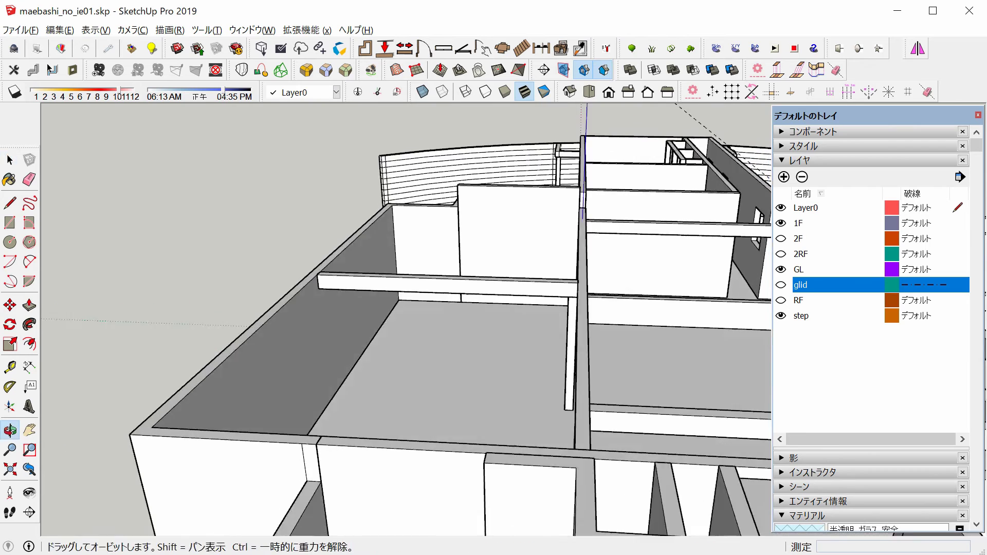
Orbit above the beam frame and select the floor faces
scroll(357, 226, down, 3)
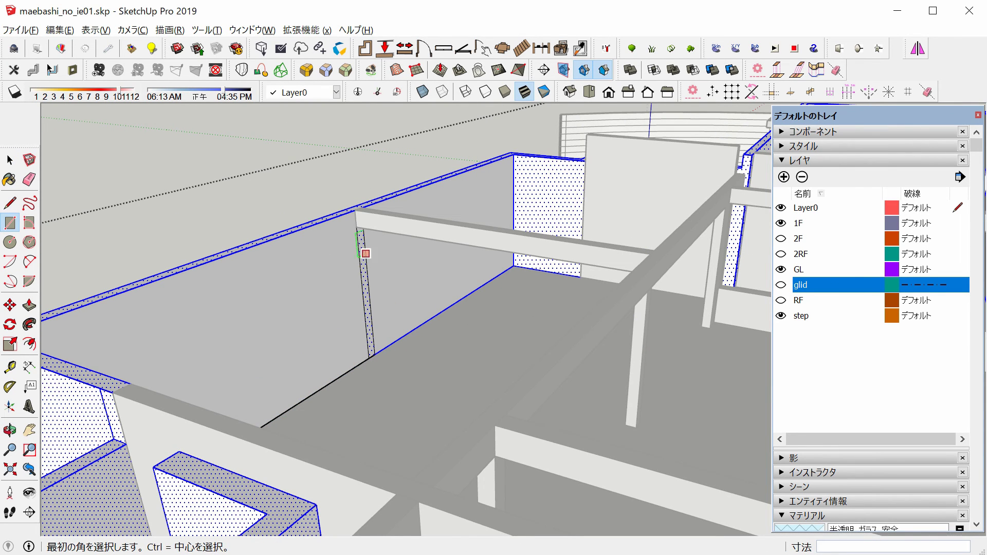
middle_drag(309, 356, 458, 273)
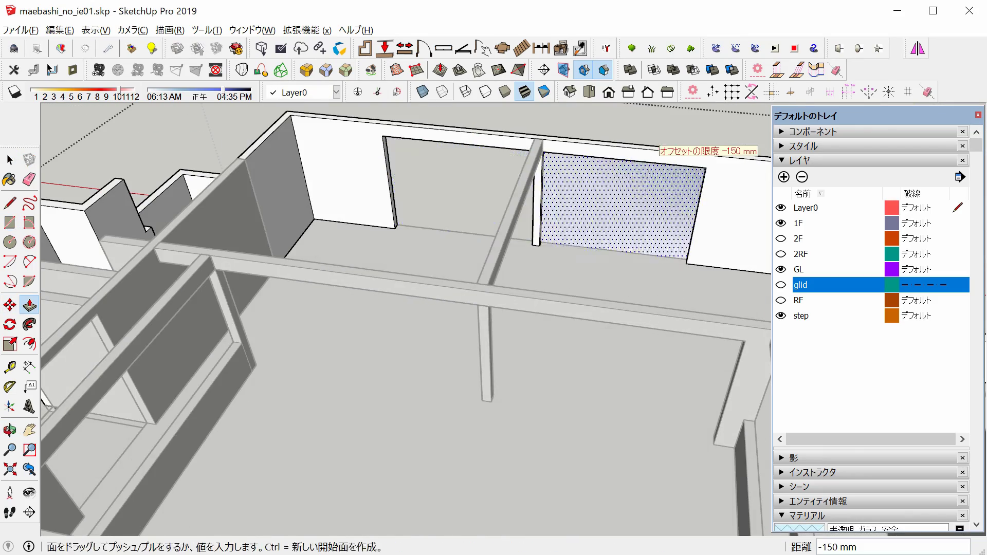
scroll(493, 308, down, 5)
middle_drag(494, 309, 463, 257)
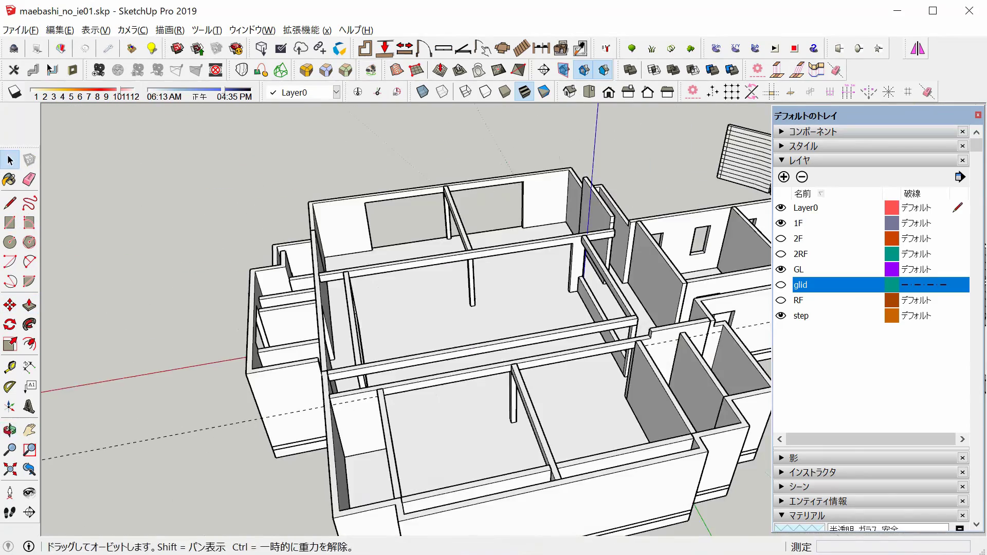
key(space)
middle_drag(412, 308, 535, 295)
scroll(360, 283, up, 5)
scroll(360, 257, up, 5)
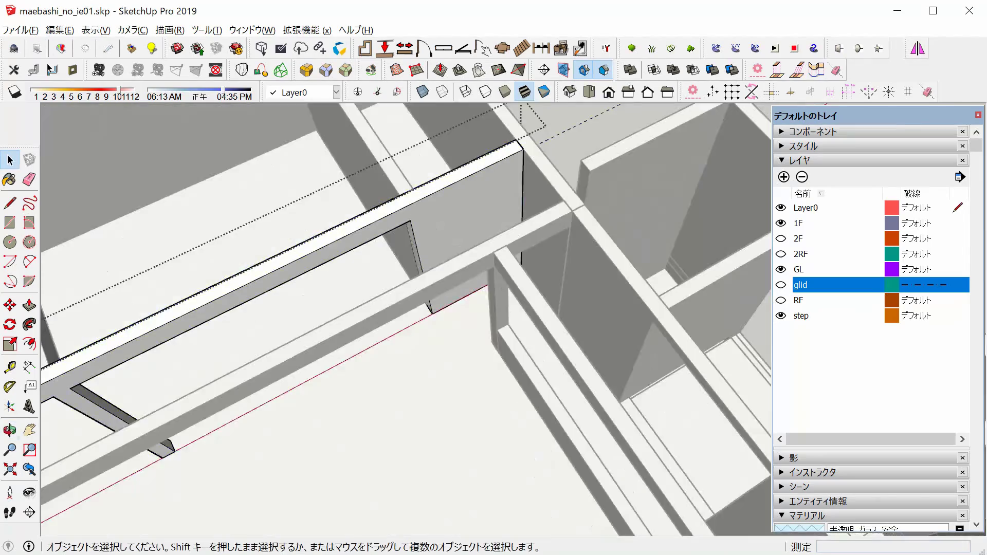
middle_drag(360, 257, 463, 283)
Draw a roughly 6826 mm long floor rectangle inside the beam frame
key(r)
click(469, 295)
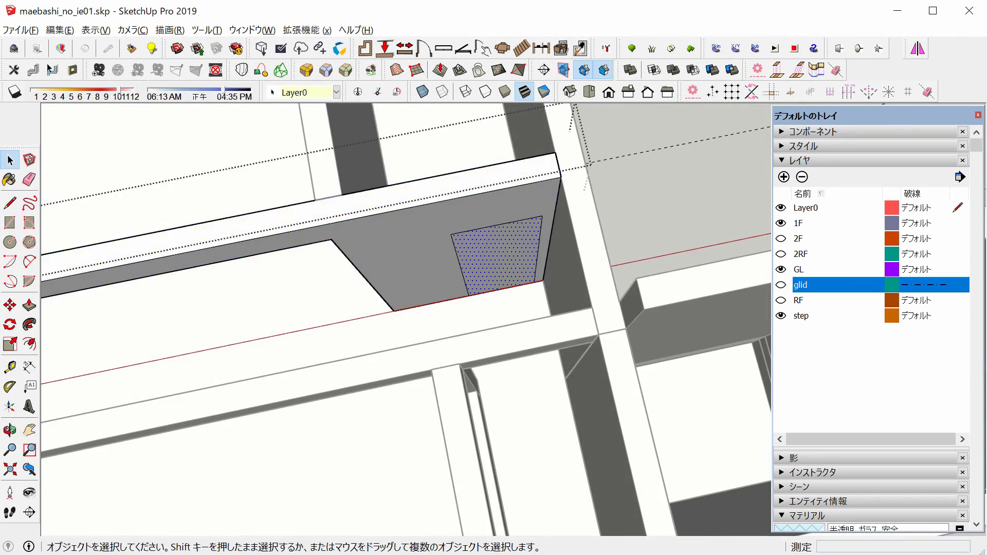
scroll(407, 319, down, 10)
mouse_move(406, 319)
middle_down()
mouse_move(463, 308)
mouse_move(422, 267)
middle_up()
scroll(406, 318, up, 3)
mouse_move(406, 318)
middle_down()
mouse_move(437, 334)
mouse_move(426, 293)
mouse_move(421, 309)
middle_up()
scroll(462, 360, up, 5)
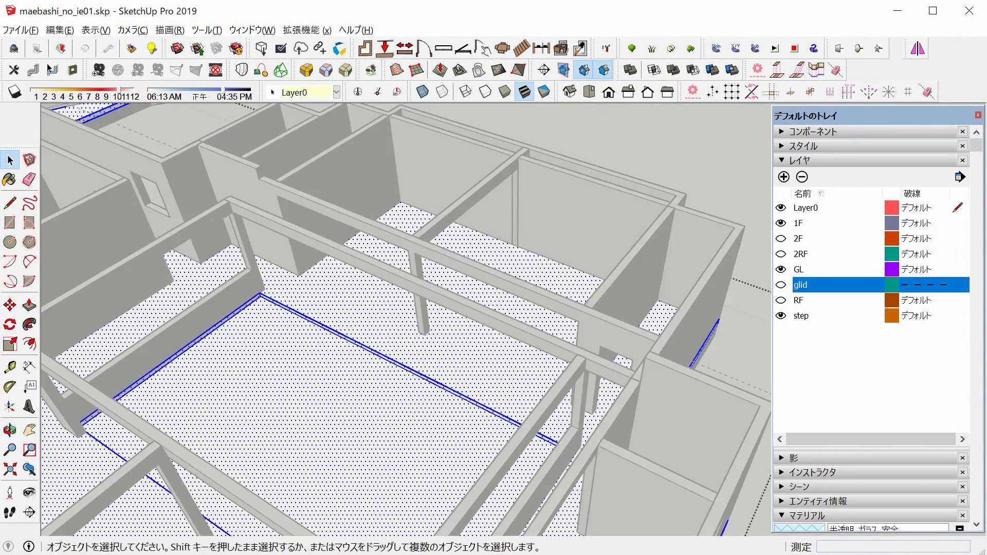
middle_drag(463, 401, 483, 381)
middle_drag(406, 319, 427, 298)
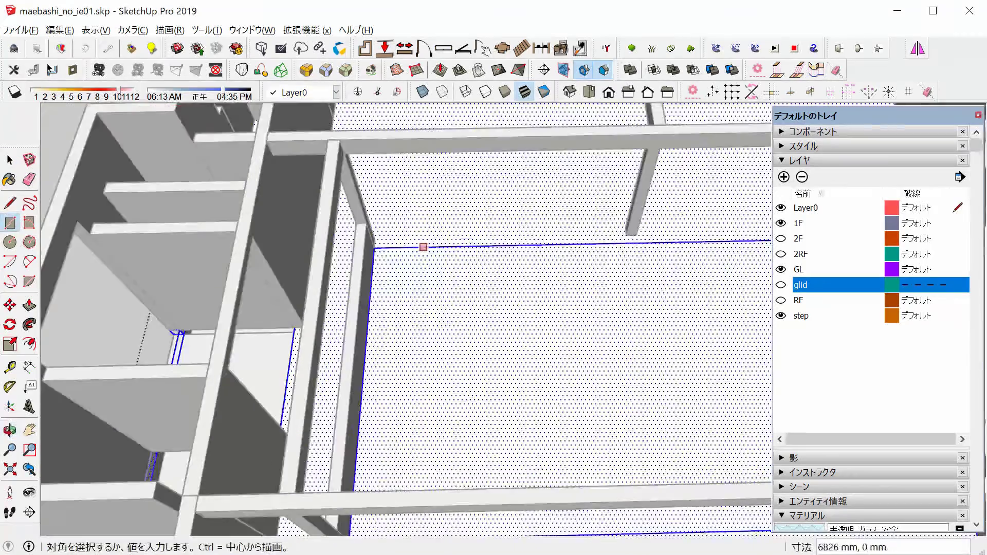
scroll(406, 319, up, 4)
scroll(406, 319, down, 5)
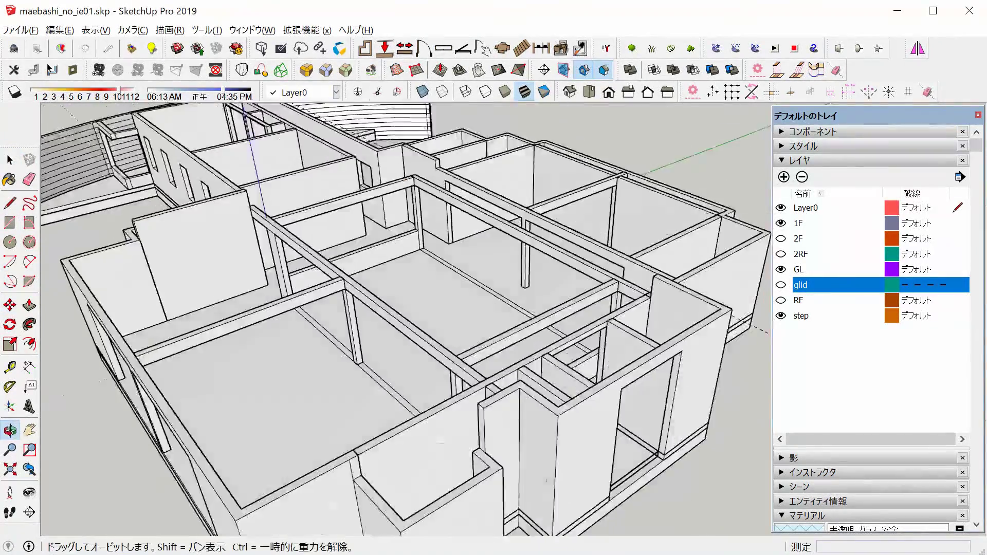
middle_drag(360, 308, 267, 224)
key(a)
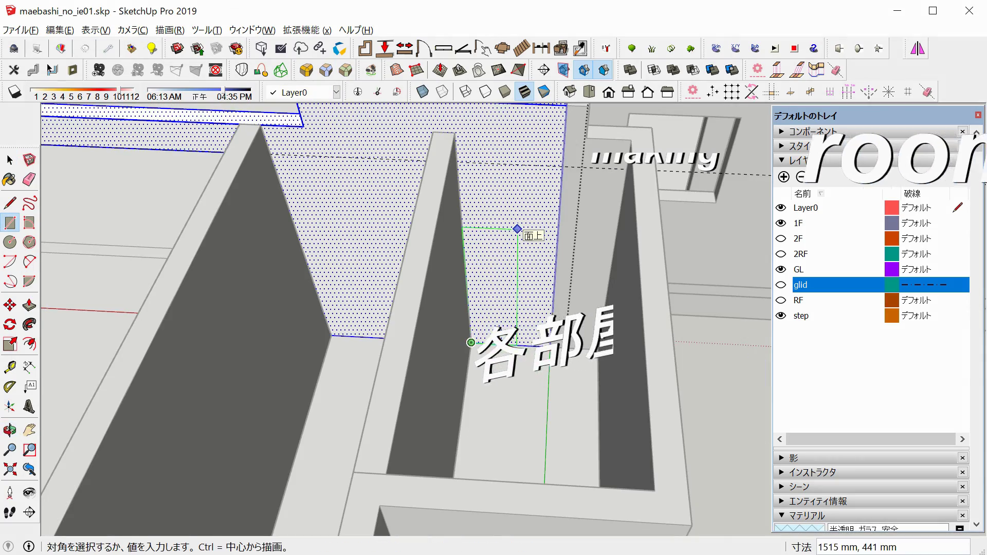
Finish the wall rectangle and place a measurement guide on the partition
click(517, 228)
key(p)
middle_drag(496, 255, 442, 319)
key(t)
click(440, 311)
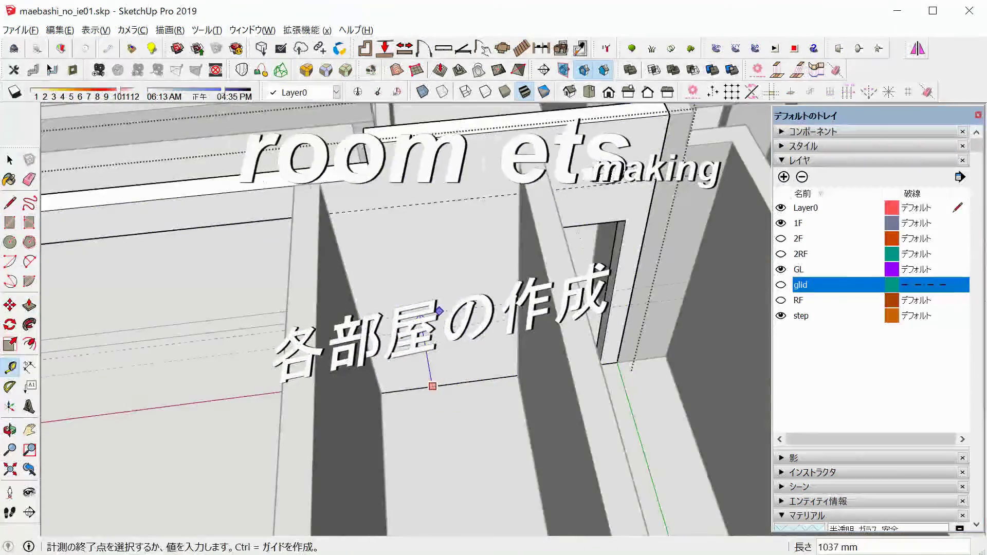
click(433, 386)
middle_drag(432, 387, 463, 268)
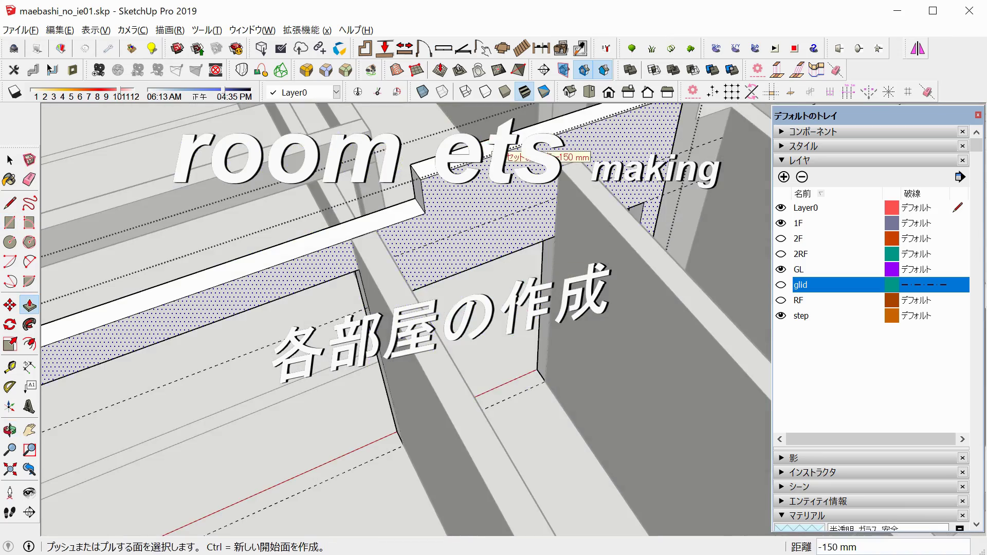
Draw a 2400 mm wide panel, position it, and copy the slab 1200 mm along
middle_drag(520, 370, 525, 332)
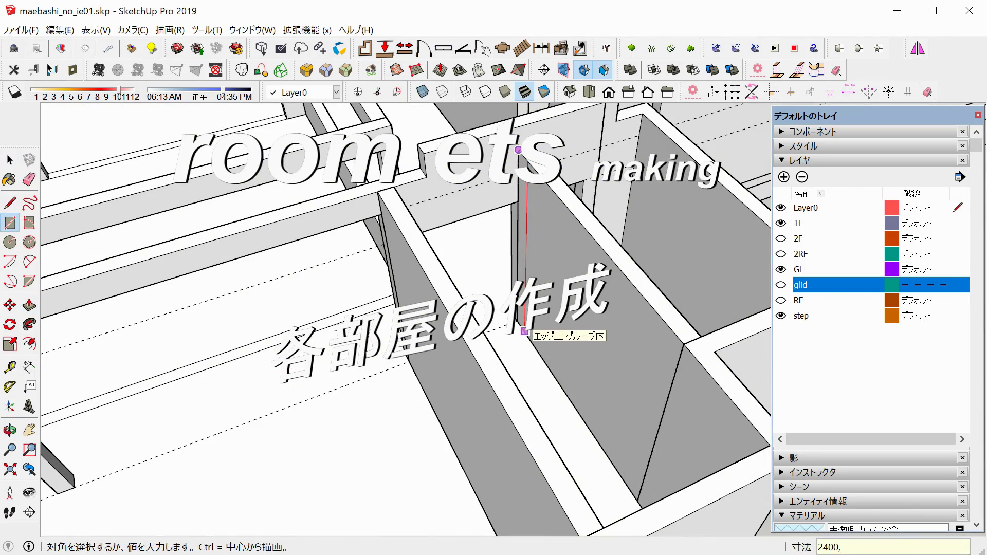
middle_drag(545, 176, 516, 389)
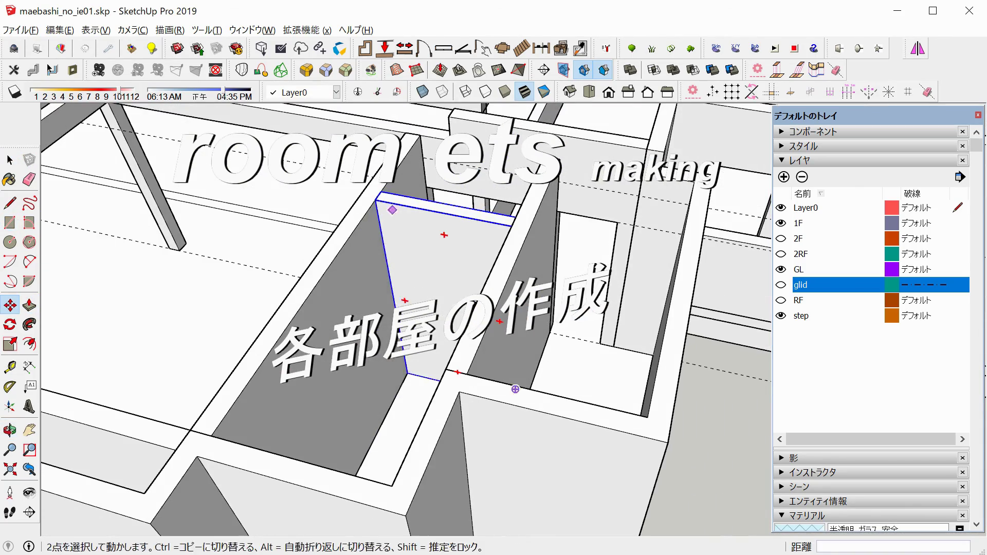
scroll(375, 249, down, 5)
middle_drag(375, 248, 375, 267)
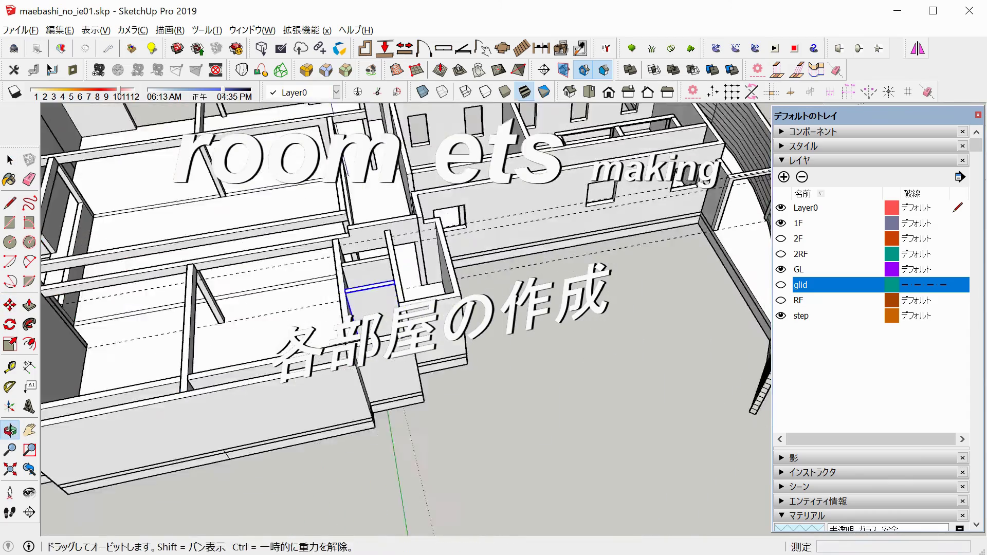
key(space)
key(m)
mouse_move(421, 324)
middle_down()
mouse_move(391, 288)
mouse_move(628, 359)
mouse_move(607, 339)
middle_up()
Draw a rectangle on the panel face and extrude it 600 mm
key(space)
key(r)
key(Return)
key(space)
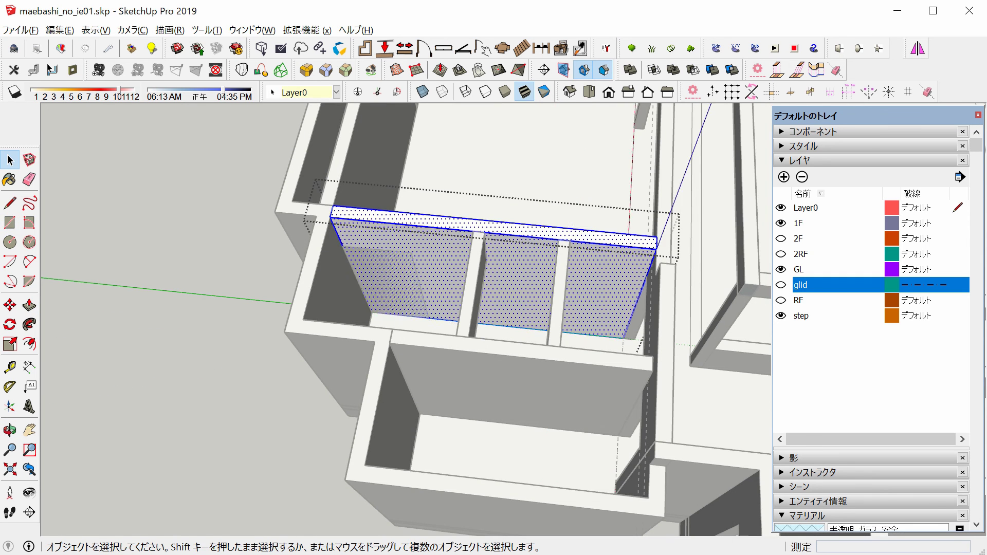
middle_drag(385, 247, 408, 257)
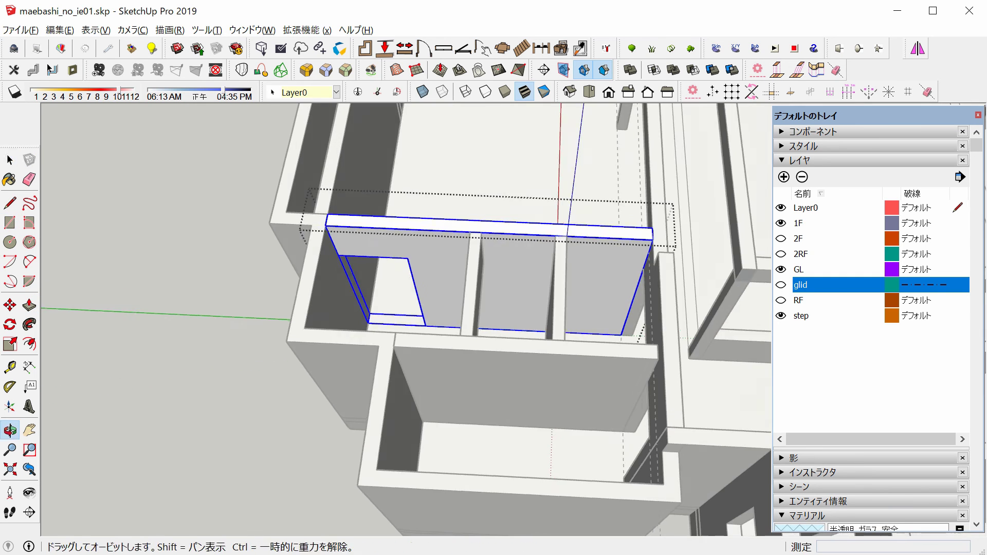
key(r)
click(441, 325)
key(p)
mouse_move(441, 325)
middle_down()
mouse_move(422, 309)
mouse_move(427, 288)
mouse_move(390, 329)
mouse_move(360, 329)
mouse_move(360, 308)
mouse_move(319, 329)
middle_up()
text(600)
key(Return)
Orbit into the wall corner where the Japanese-style room's arc goes
scroll(406, 309, down, 5)
scroll(617, 335, up, 5)
key(space)
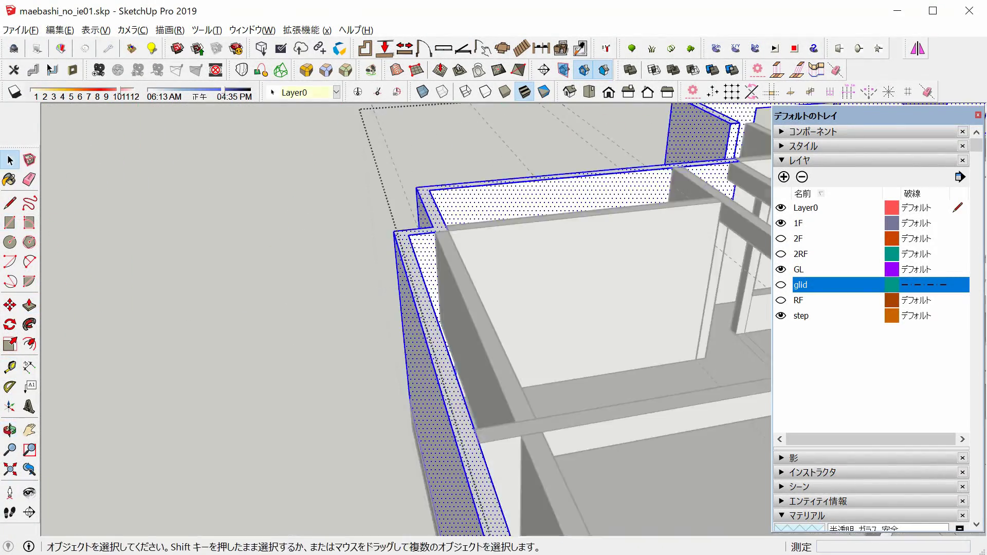
mouse_move(468, 254)
middle_down()
mouse_move(400, 381)
mouse_move(391, 378)
middle_up()
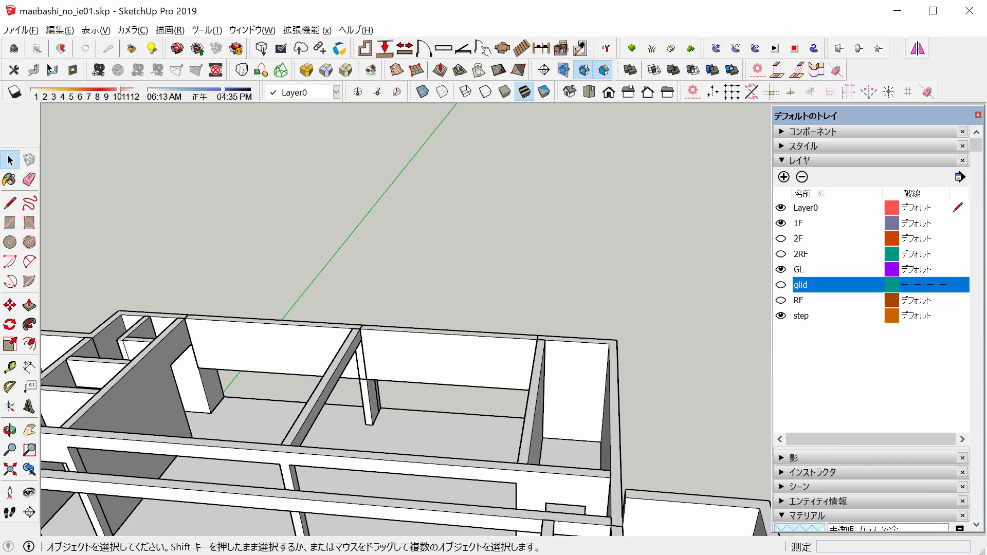
middle_drag(390, 319, 570, 426)
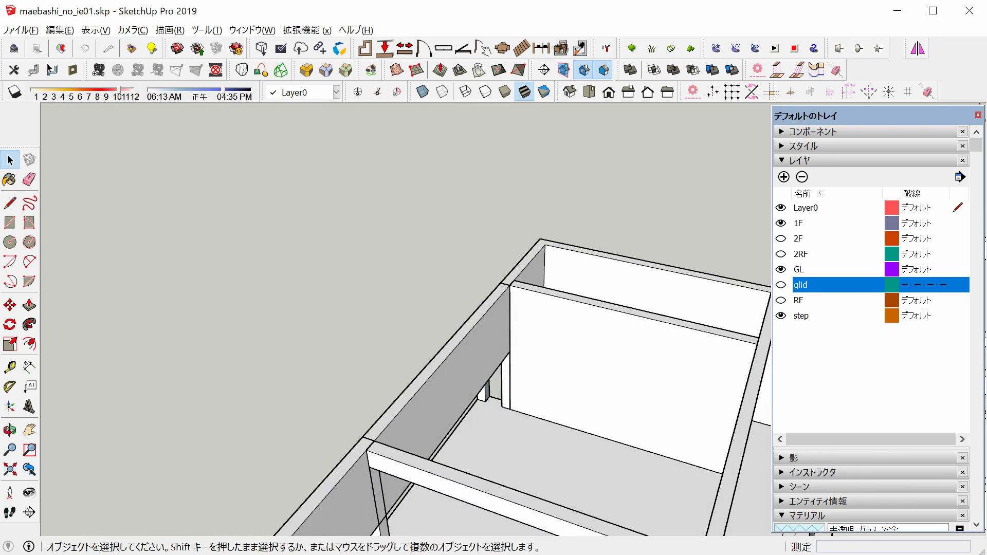
key(t)
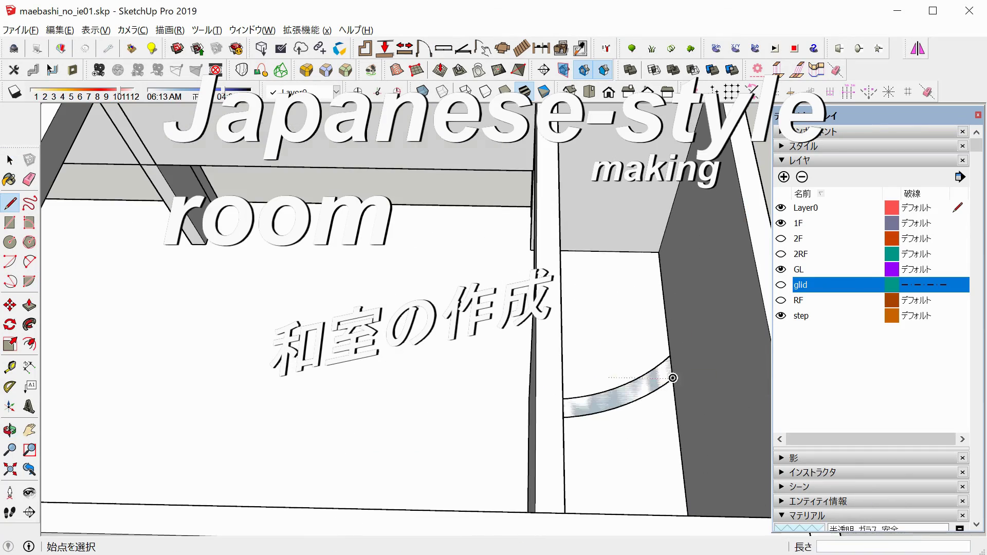
Measure from the curved wall face, then leave the wall group
right_click(641, 284)
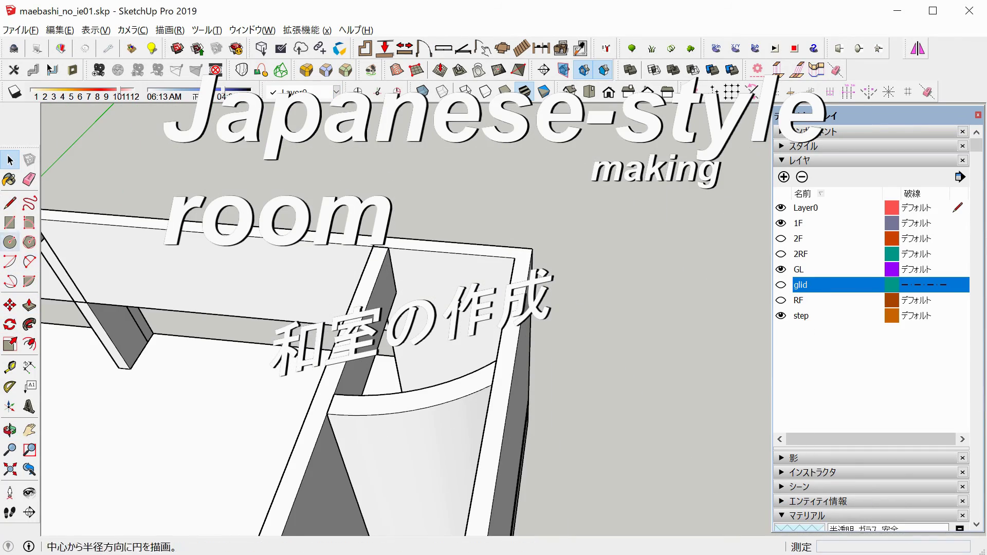
key(t)
click(448, 431)
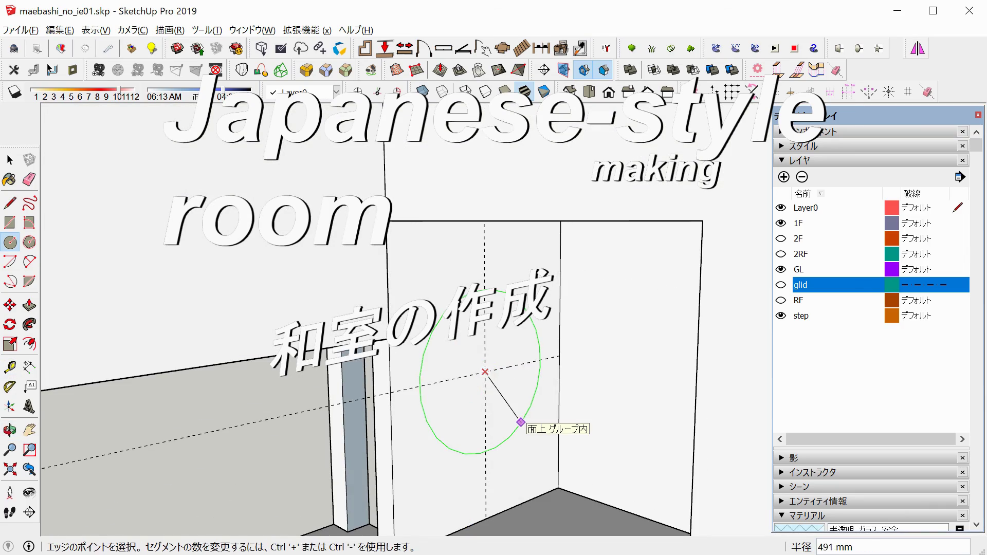
middle_drag(485, 373, 555, 413)
key(space)
key(Escape)
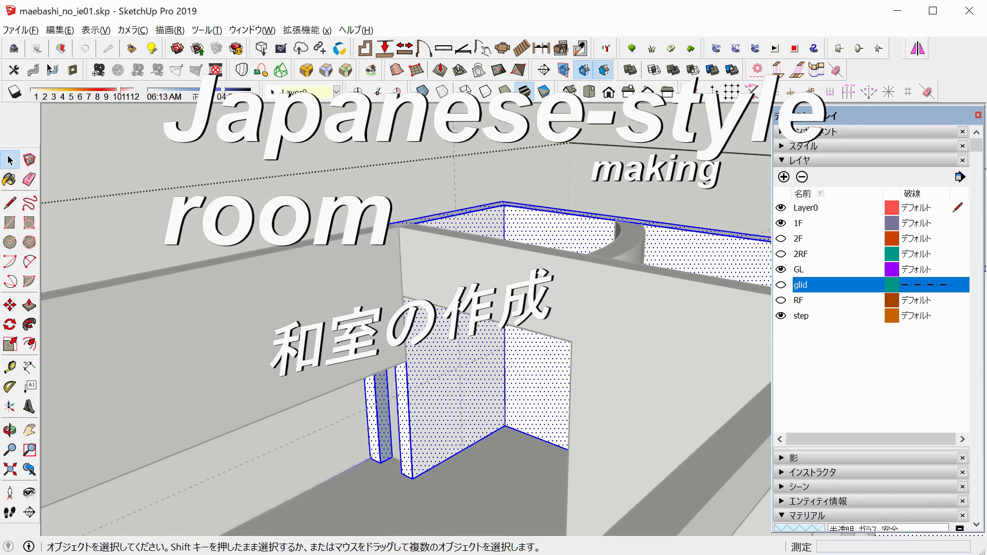
scroll(484, 388, down, 3)
key(space)
middle_drag(484, 388, 360, 334)
key(space)
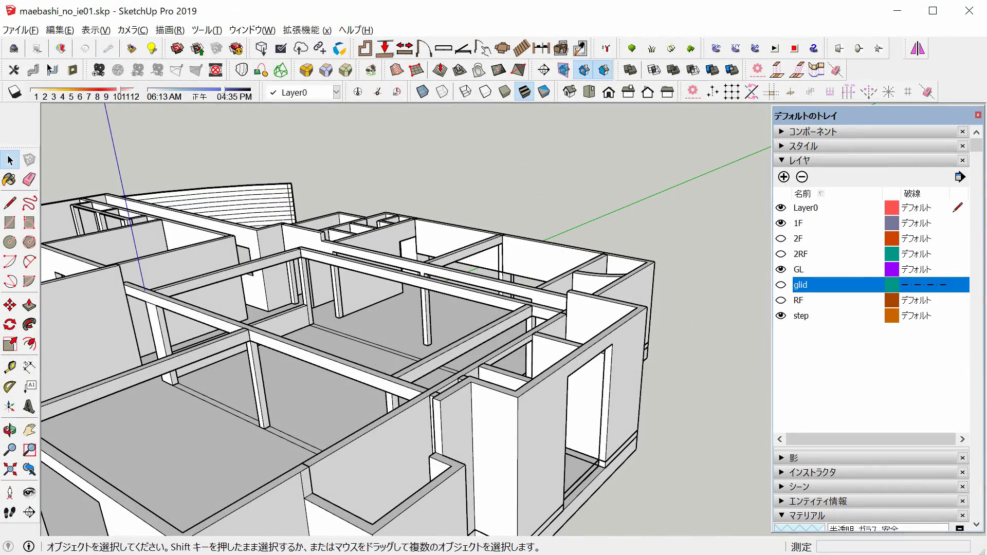
scroll(406, 318, up, 5)
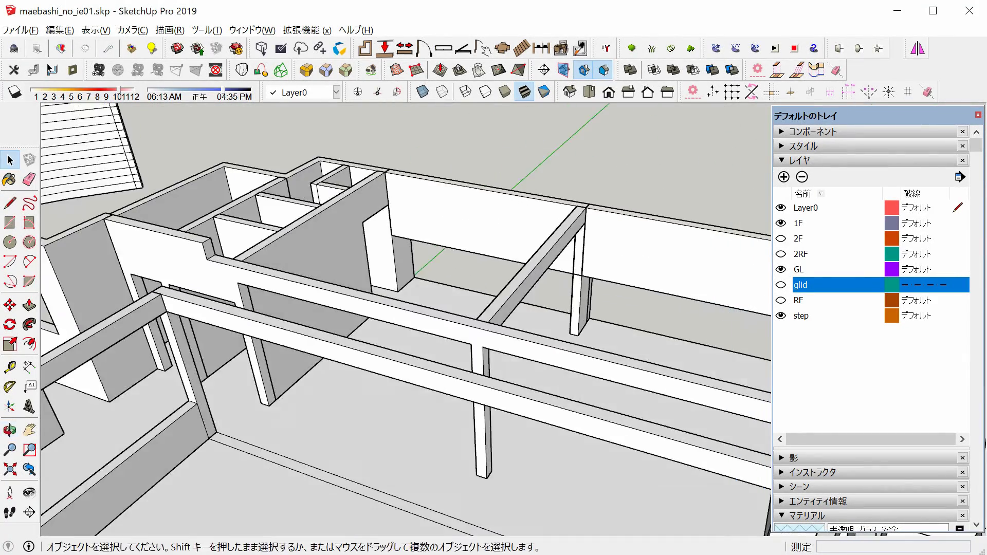
middle_drag(406, 319, 360, 308)
Put the beam on the 1F layer
key(p)
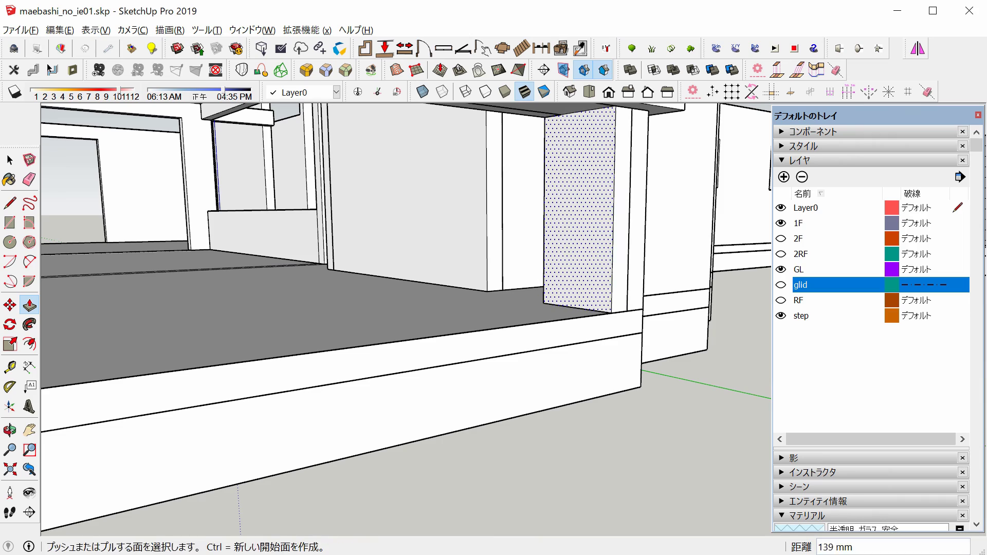
click(308, 92)
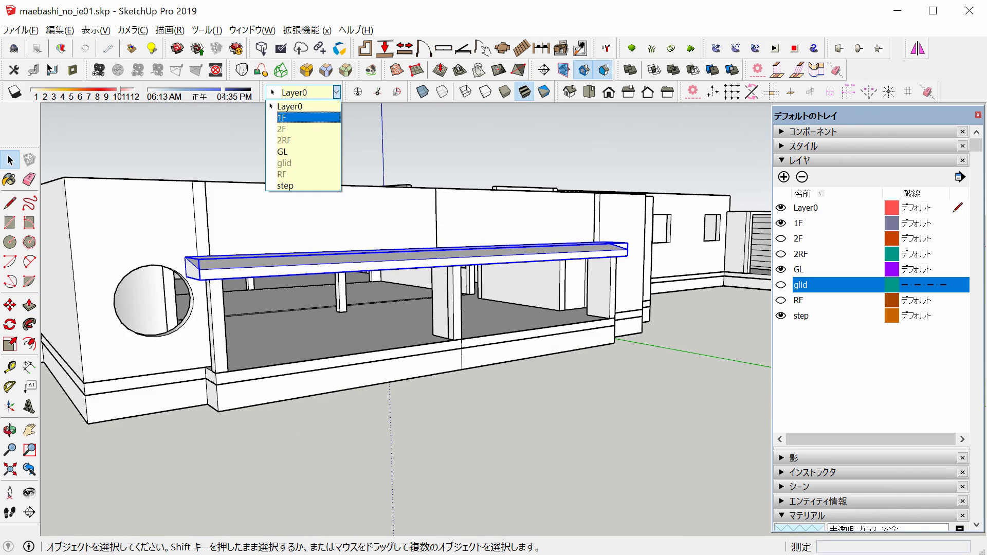
click(288, 117)
scroll(591, 288, up, 5)
middle_drag(591, 288, 591, 288)
Push/Pull a thin shelf inside the other wall opening
key(p)
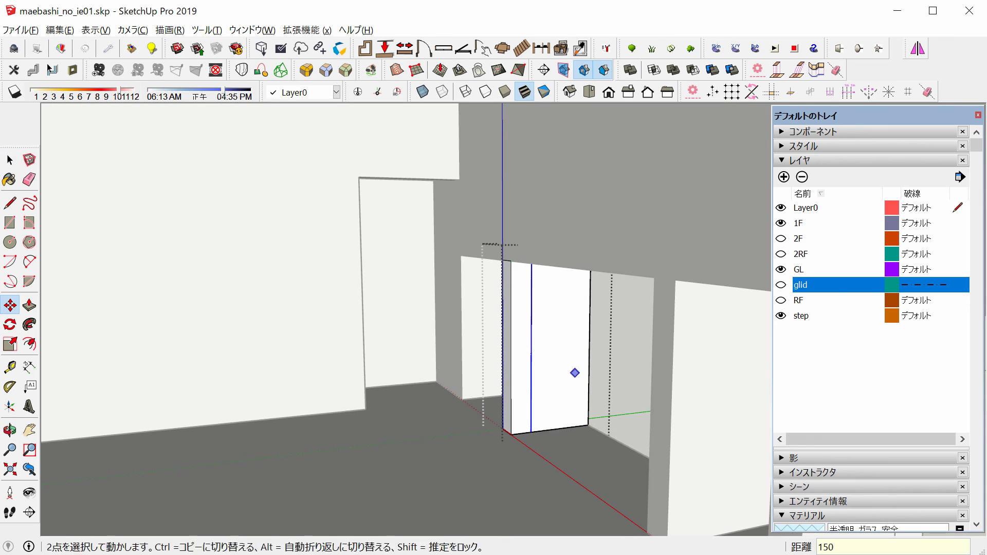
middle_drag(575, 373, 575, 373)
key(space)
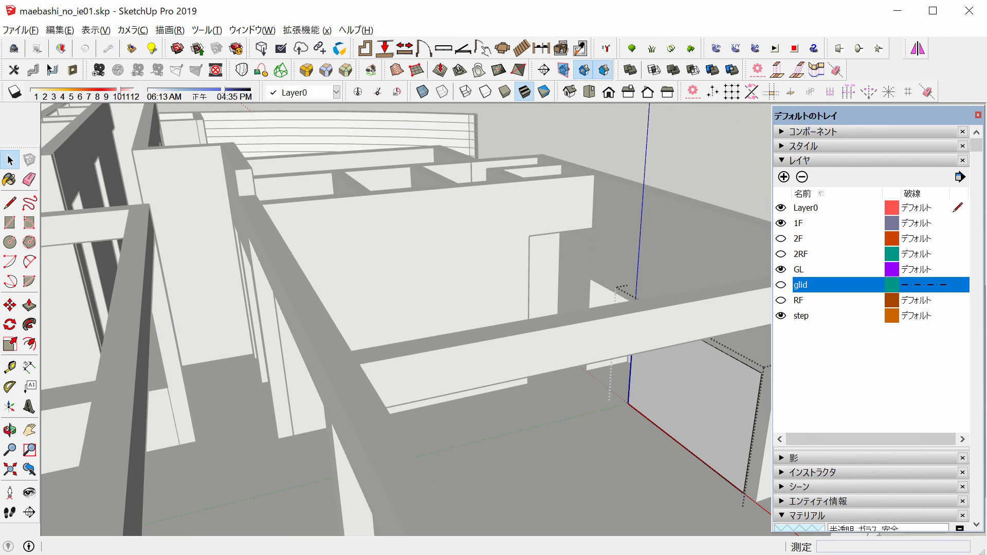
middle_drag(406, 319, 406, 319)
scroll(194, 405, up, 3)
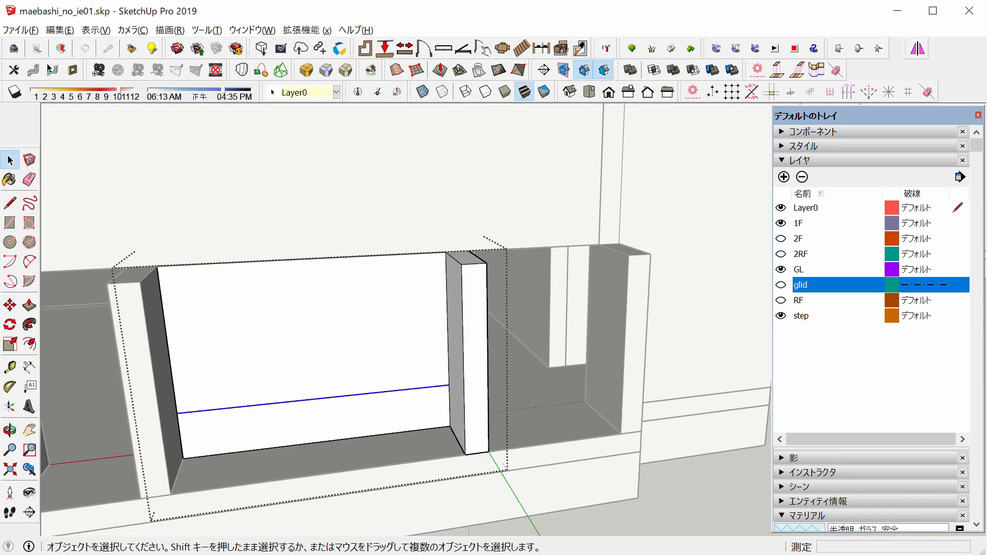
middle_drag(569, 353, 569, 353)
middle_drag(406, 319, 406, 319)
key(shift+z)
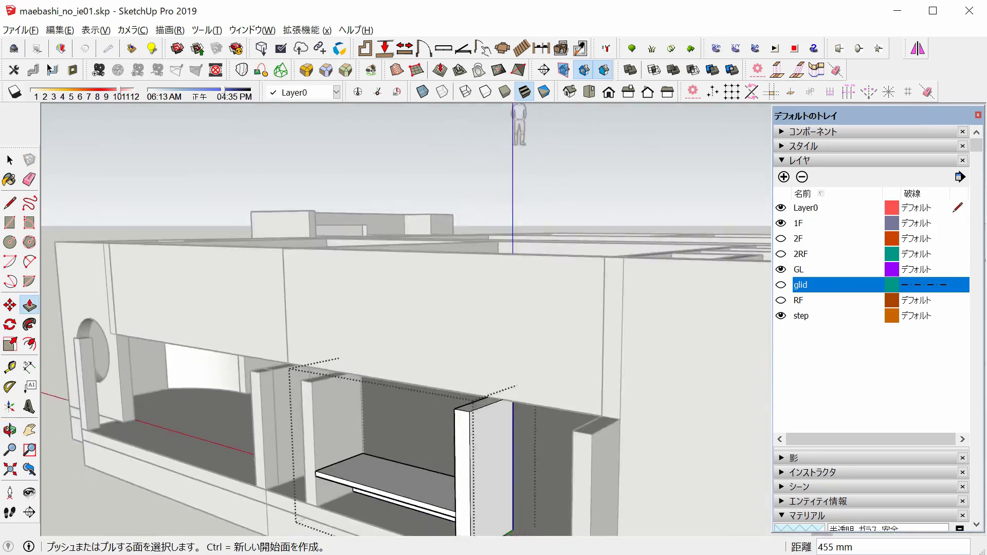
key(space)
Zoom in on the interior framing above the room with the round opening
middle_drag(411, 309, 412, 335)
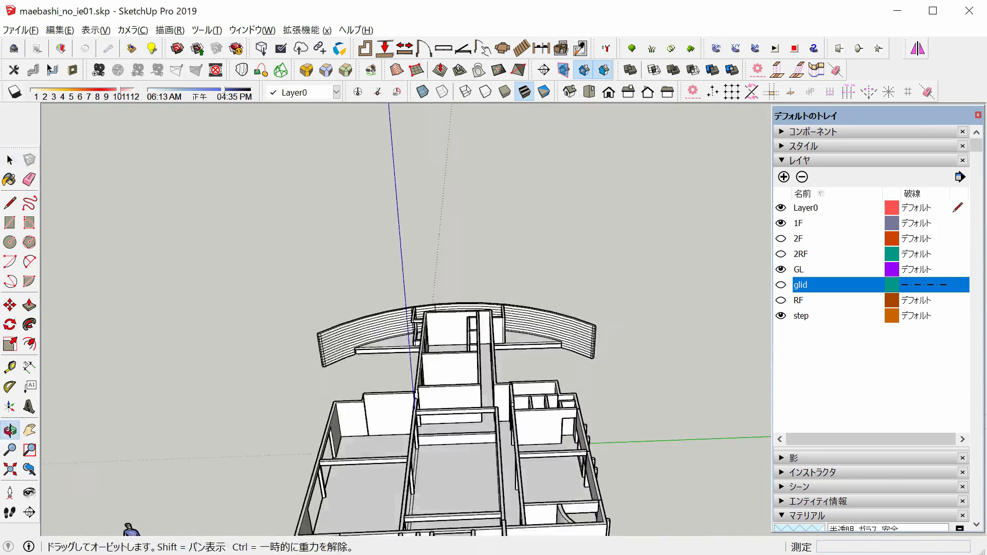
scroll(411, 309, up, 3)
scroll(412, 309, up, 2)
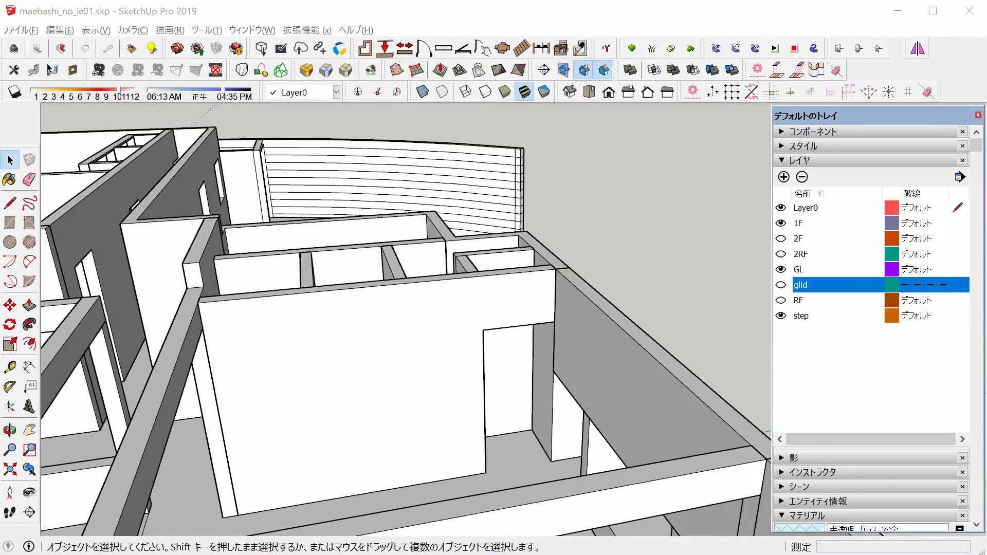
scroll(509, 360, up, 2)
key(p)
scroll(509, 360, up, 1)
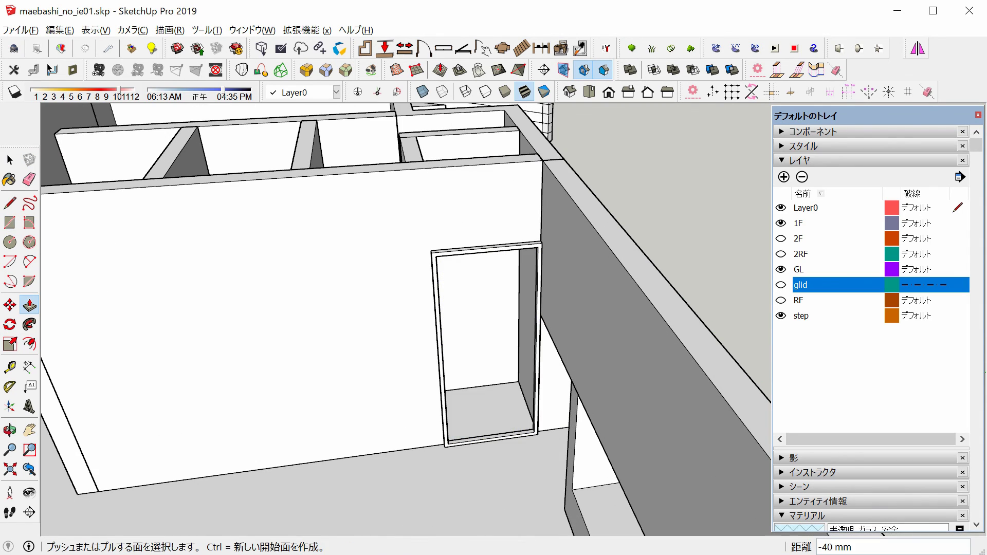
scroll(489, 334, up, 2)
scroll(488, 334, down, 5)
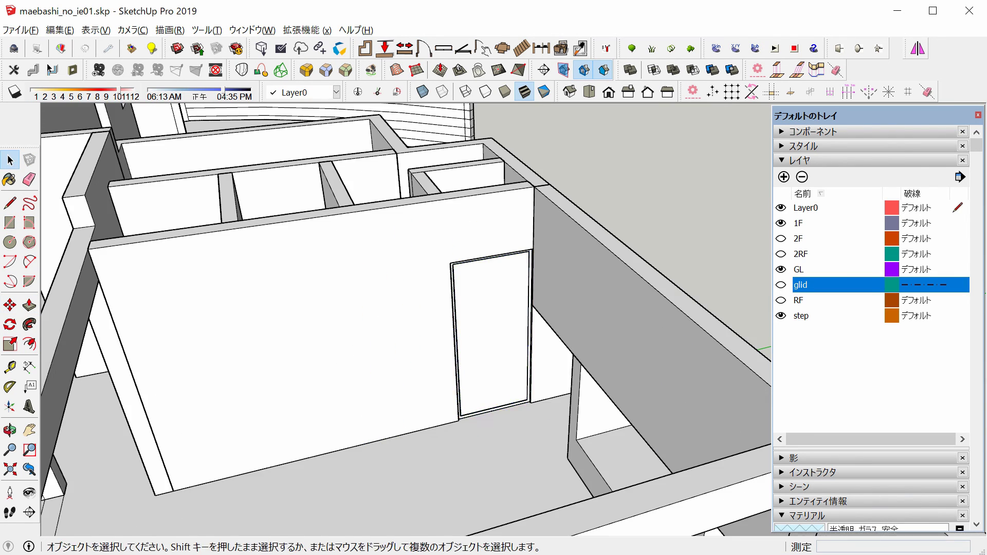
middle_drag(488, 334, 463, 309)
key(space)
right_click(723, 251)
key(Escape)
Draw a rectangle across the framing and raise it into a thin wall panel
key(r)
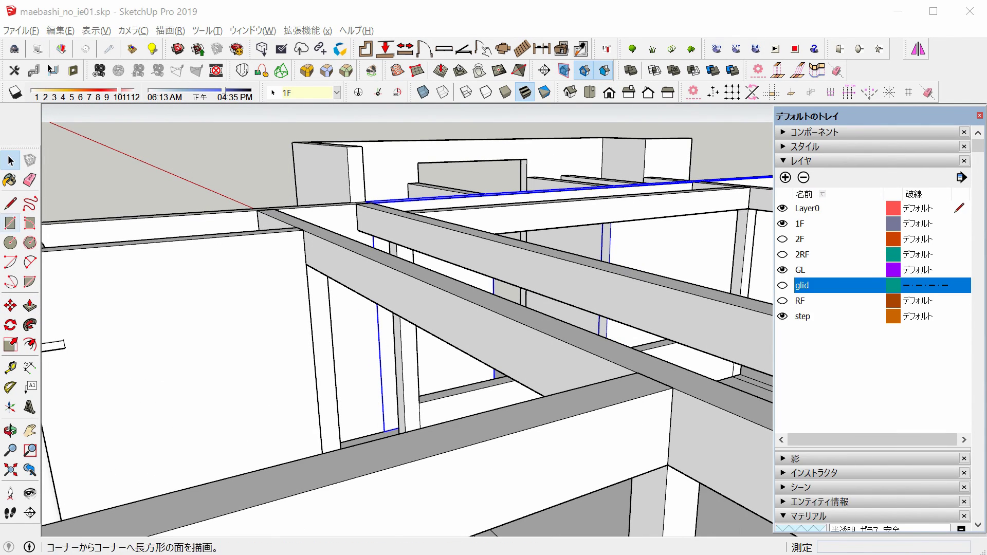
click(409, 275)
mouse_move(694, 257)
middle_down()
mouse_move(463, 288)
mouse_move(411, 257)
middle_up()
key(space)
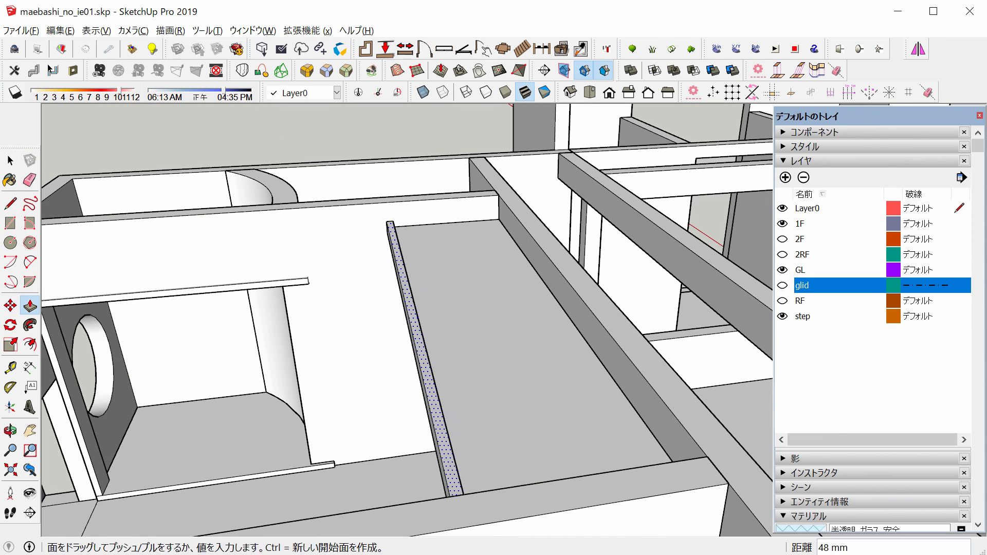
key(space)
mouse_move(463, 308)
middle_down()
mouse_move(366, 305)
mouse_move(334, 257)
middle_up()
key(r)
key(space)
Orbit to face the new wall panel and draw an arc across its top edge
key(p)
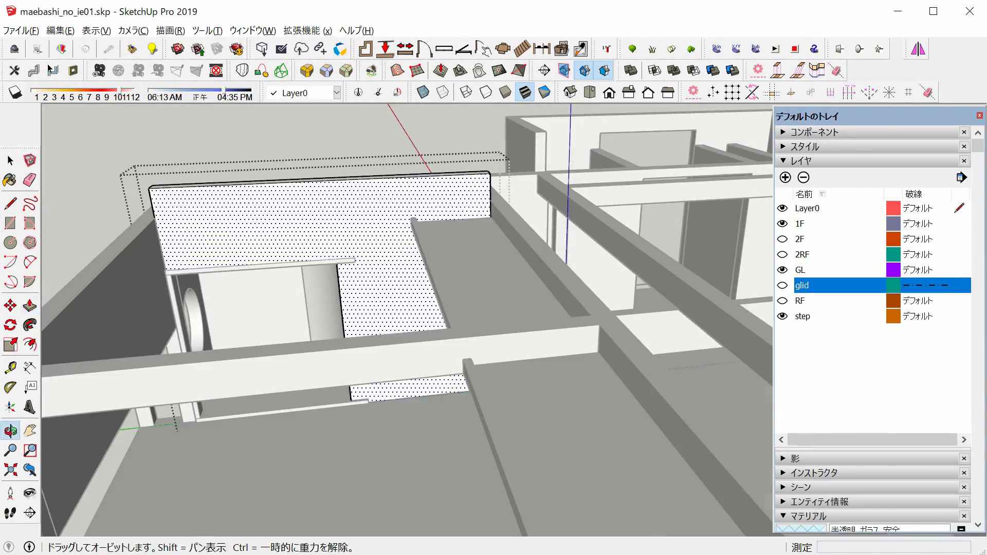
middle_drag(411, 309, 371, 278)
scroll(462, 309, down, 3)
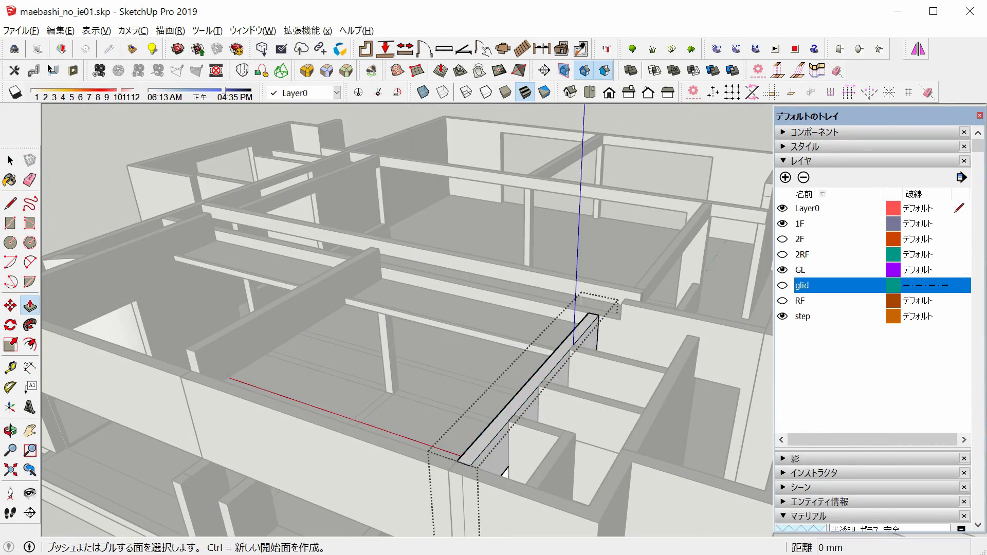
middle_drag(463, 309, 360, 288)
scroll(360, 288, up, 3)
key(a)
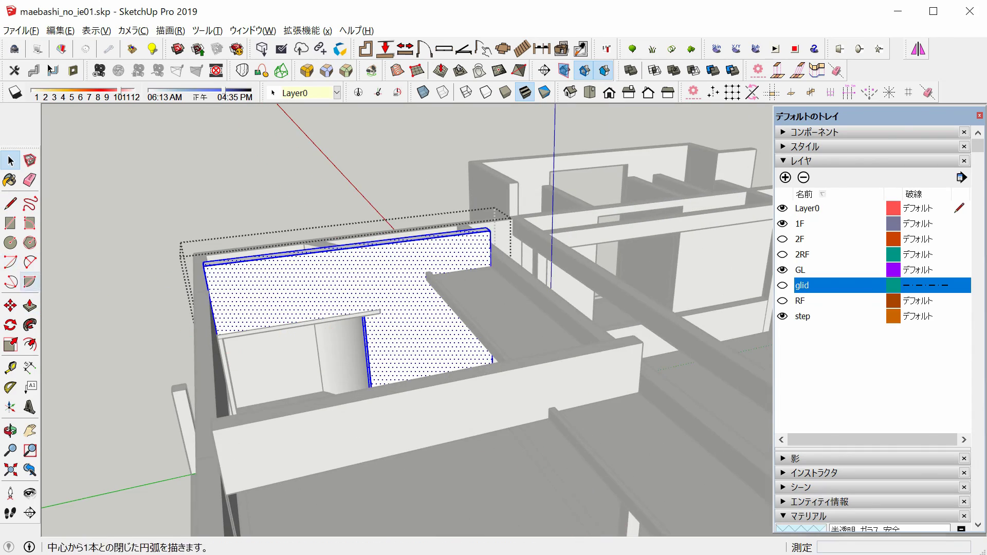
scroll(597, 237, down, 3)
scroll(463, 258, down, 5)
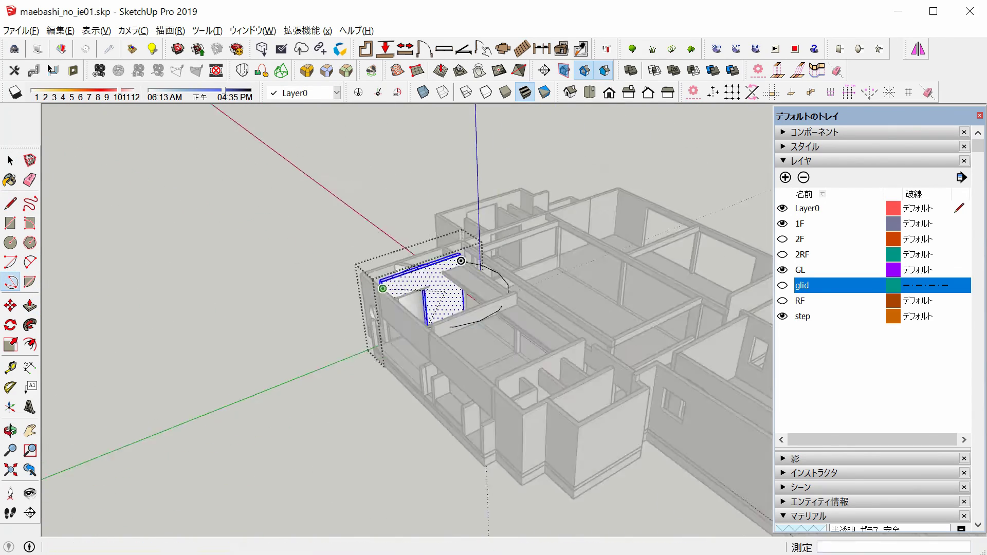
scroll(332, 273, up, 6)
key(a)
scroll(332, 272, up, 2)
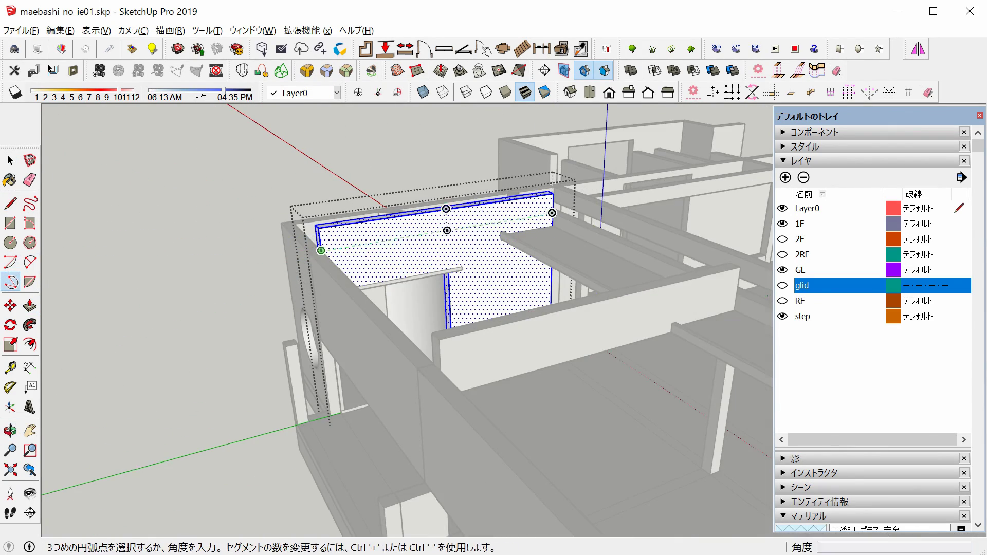
middle_drag(551, 213, 529, 333)
click(542, 174)
Orbit around the arched wall, open its group for editing, then close it again
scroll(346, 232, up, 3)
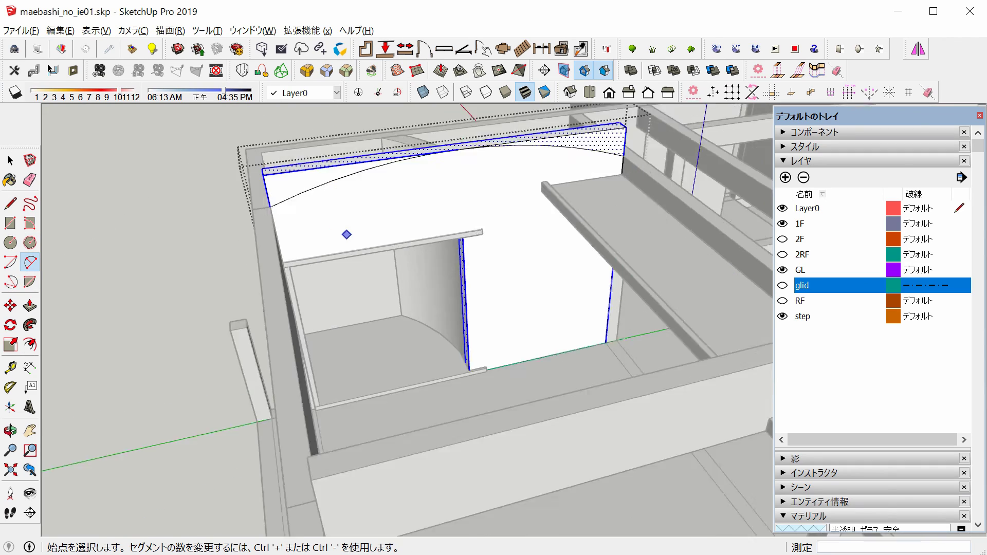
scroll(216, 198, up, 2)
scroll(203, 209, up, 2)
scroll(241, 212, down, 5)
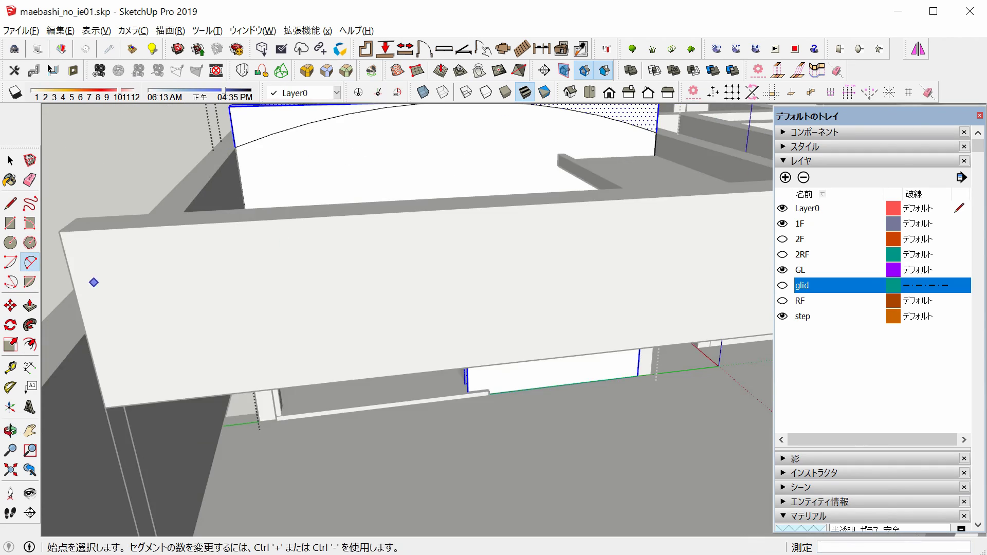
middle_drag(92, 280, 635, 286)
key(space)
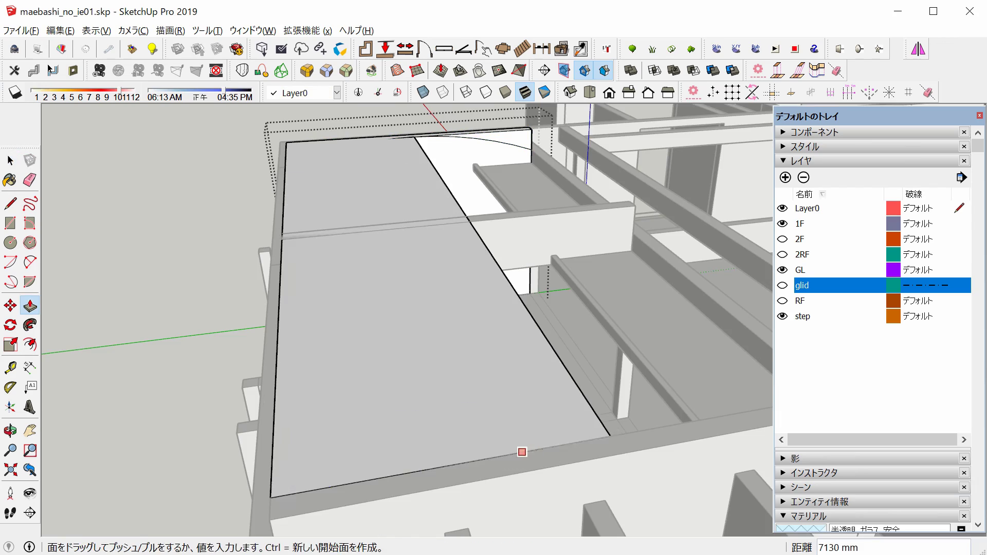
middle_drag(522, 451, 463, 360)
double_click(484, 299)
key(a)
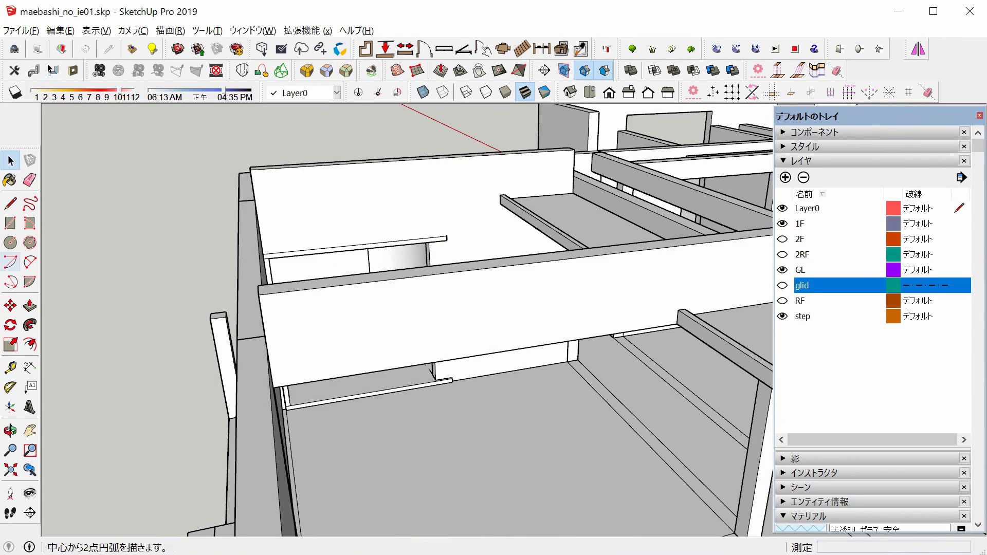
key(space)
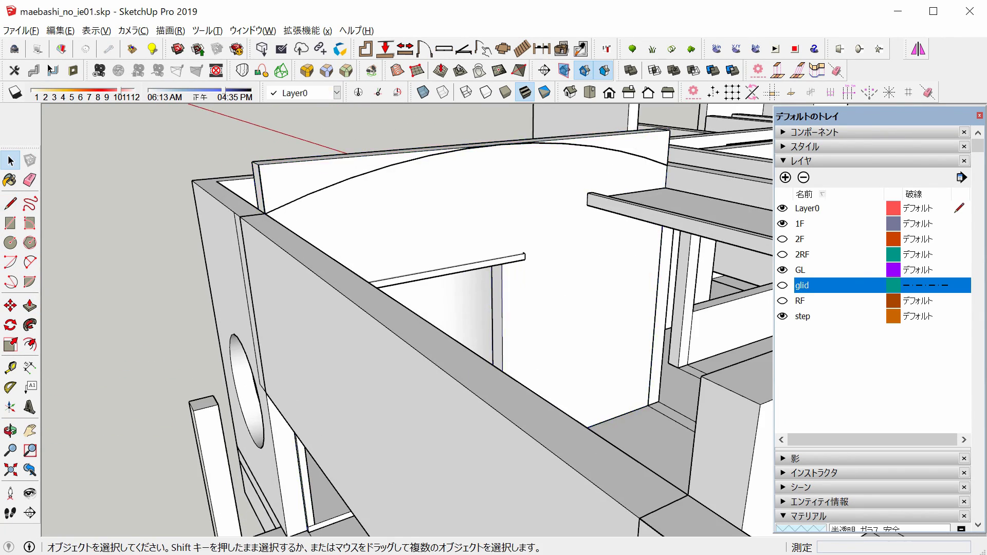
key(Escape)
Draw an arc spanning the wall top to its far end, then select the floor slab faces
key(l)
middle_drag(595, 242, 562, 218)
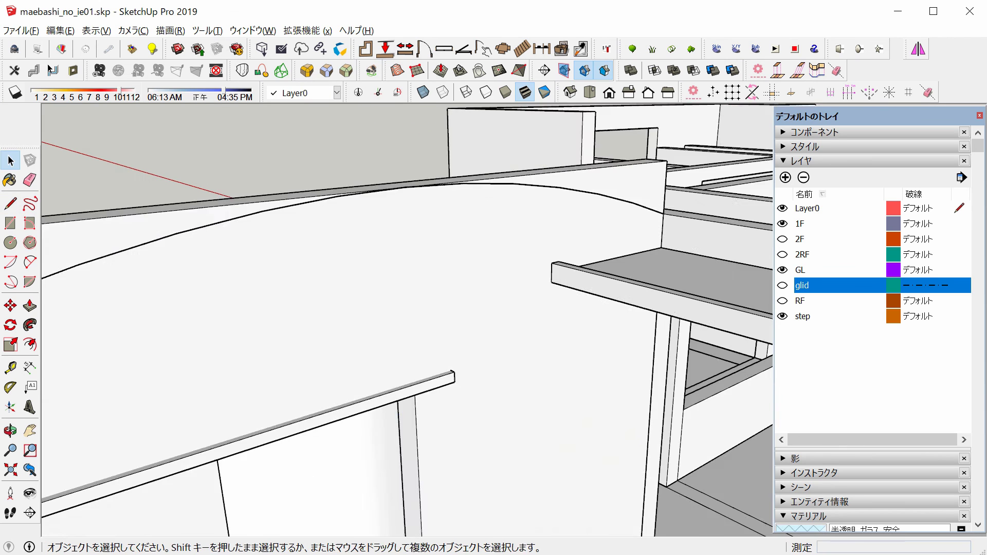
click(562, 218)
key(ctrl+z)
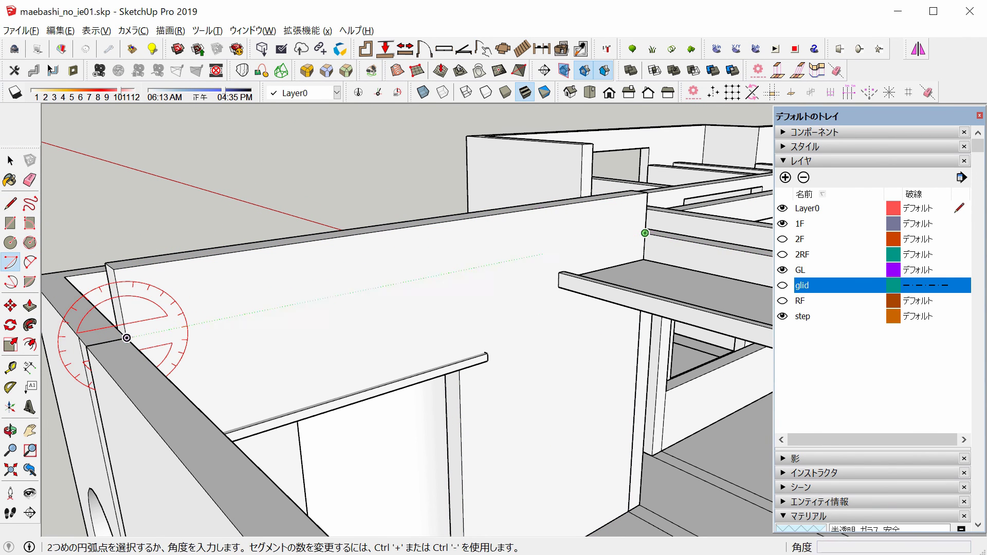
middle_drag(645, 233, 565, 288)
key(space)
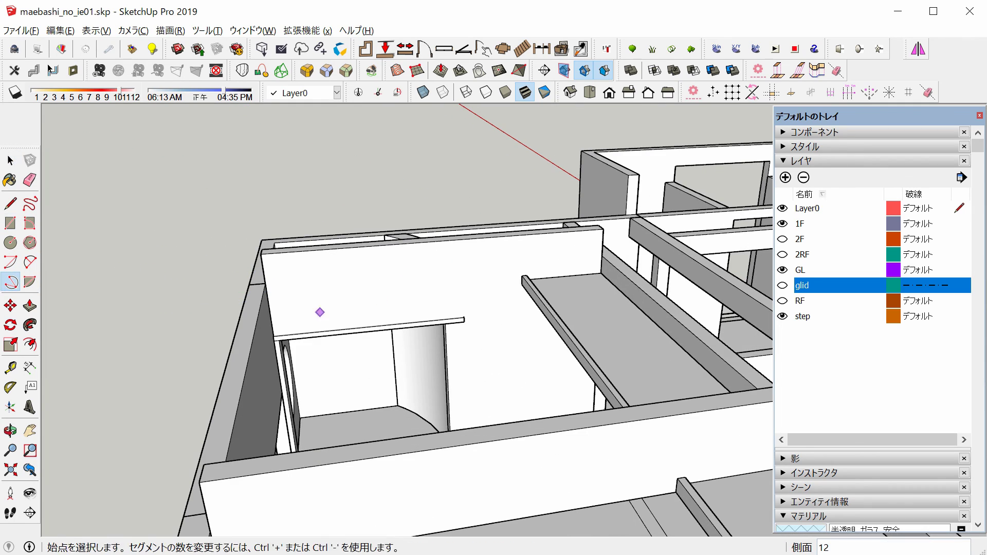
click(320, 312)
middle_drag(320, 312, 623, 237)
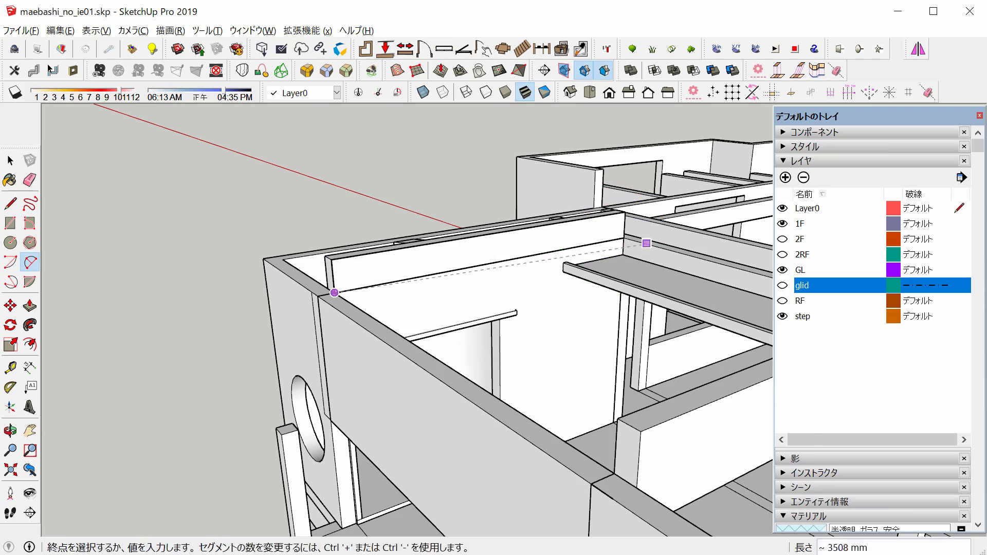
middle_drag(393, 264, 514, 309)
Select both slab faces and push/pull them into solid floor slabs
key(space)
click(639, 242)
right_click(520, 341)
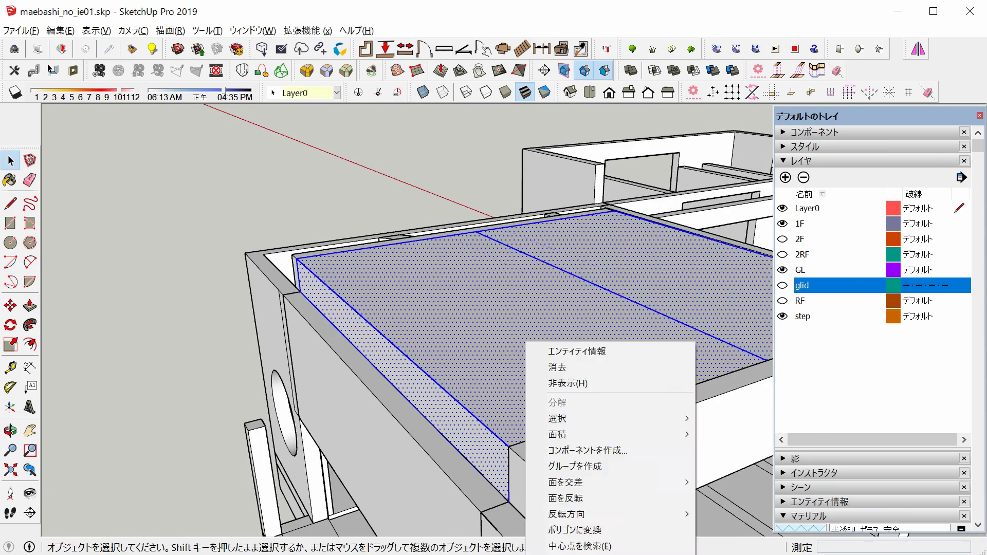
mouse_move(519, 342)
middle_down()
mouse_move(462, 309)
mouse_move(463, 334)
middle_up()
scroll(304, 307, down, 5)
scroll(304, 307, down, 5)
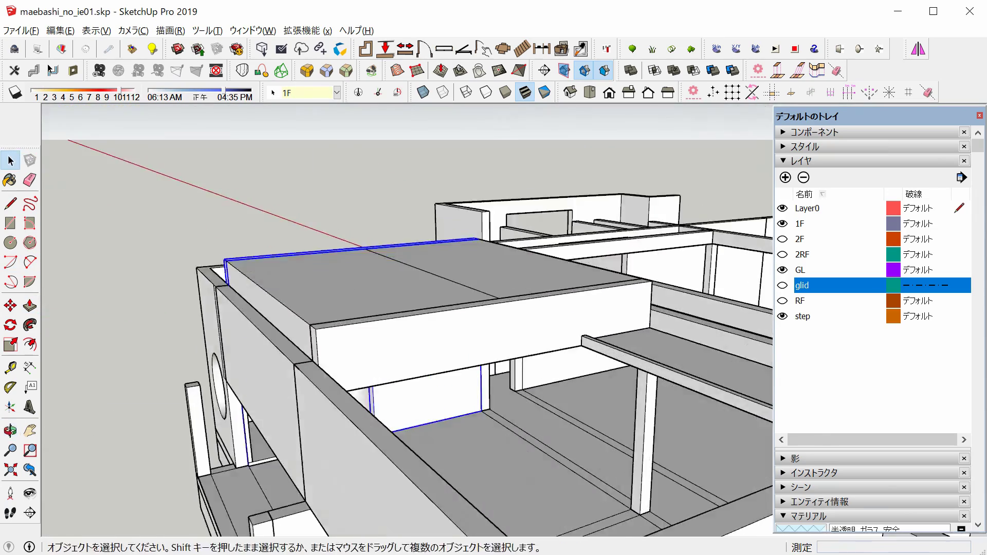
middle_drag(309, 309, 303, 307)
Group the slab, place it on the RF layer, and hide that layer again
key(p)
right_click(379, 282)
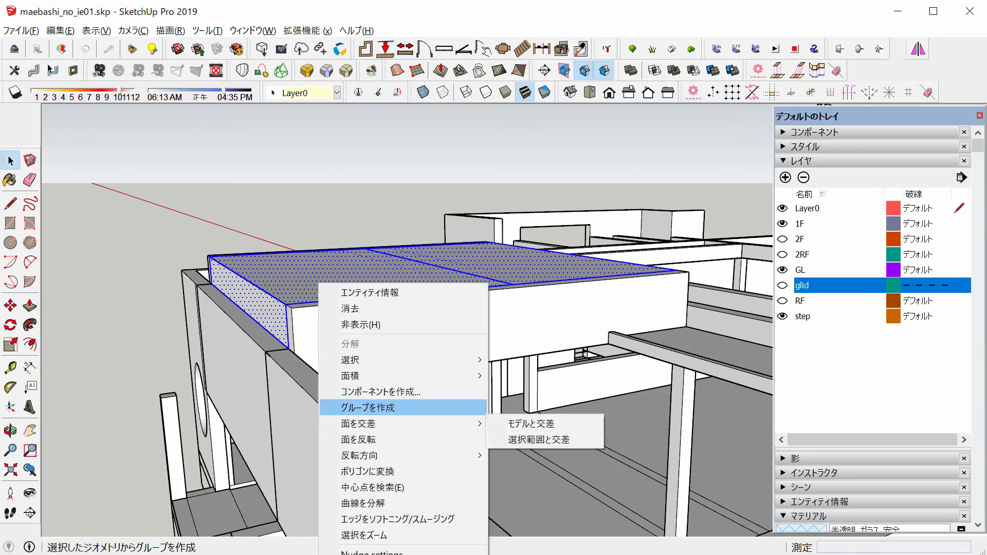
click(411, 404)
scroll(308, 308, up, 5)
click(337, 93)
click(308, 172)
key(m)
middle_drag(304, 378, 463, 268)
key(space)
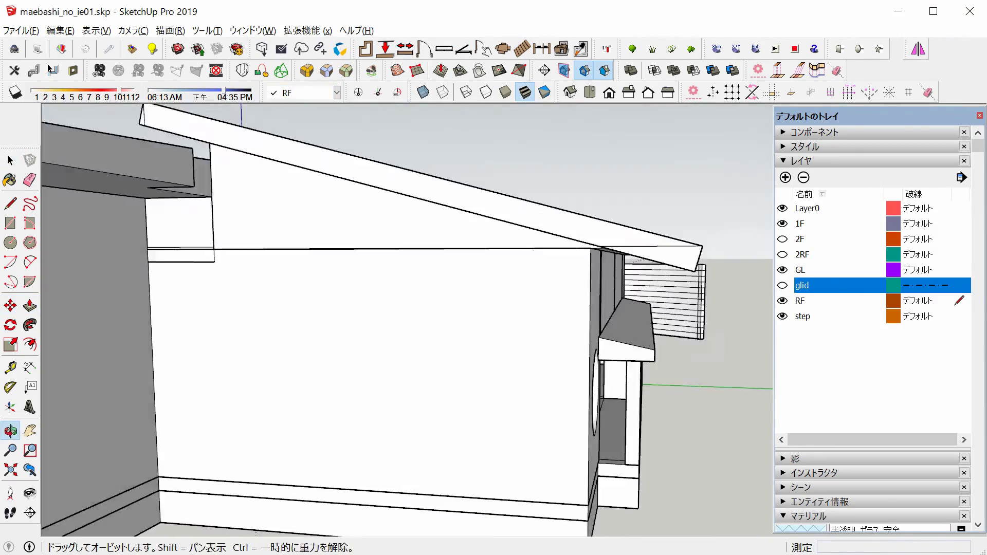
click(782, 301)
click(925, 369)
Push the slab edge beside the thin wall back 150 mm
middle_drag(462, 308, 411, 334)
scroll(412, 308, up, 5)
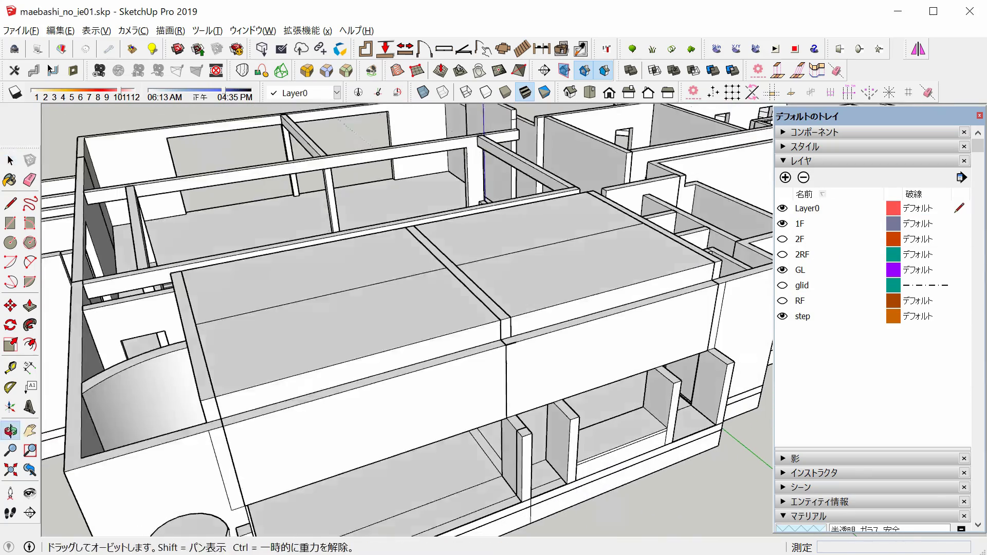
scroll(412, 309, up, 4)
key(space)
click(500, 397)
scroll(411, 309, up, 3)
middle_drag(566, 308, 631, 334)
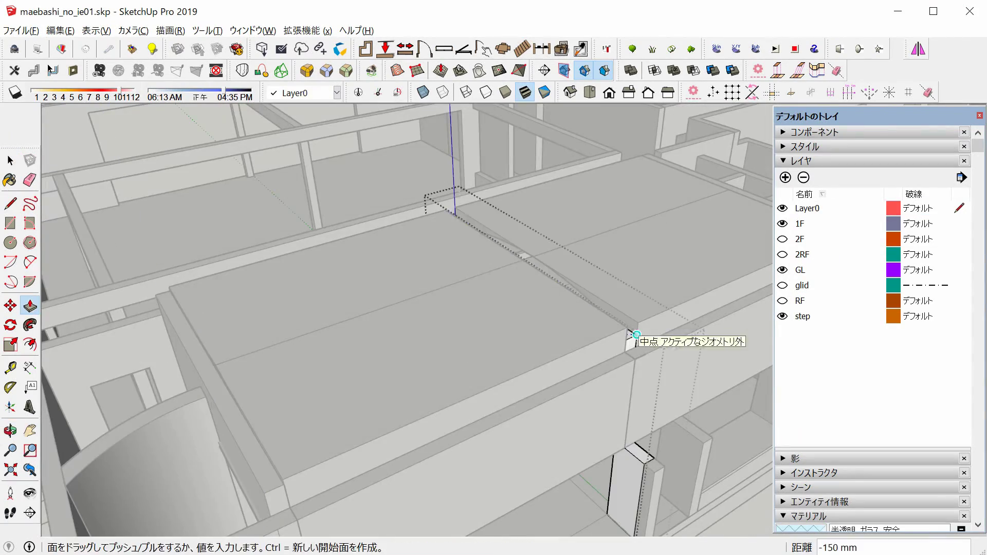
scroll(630, 334, up, 3)
middle_drag(514, 257, 515, 205)
scroll(516, 206, down, 5)
Clear the selection and orbit out to an overview of the house
key(space)
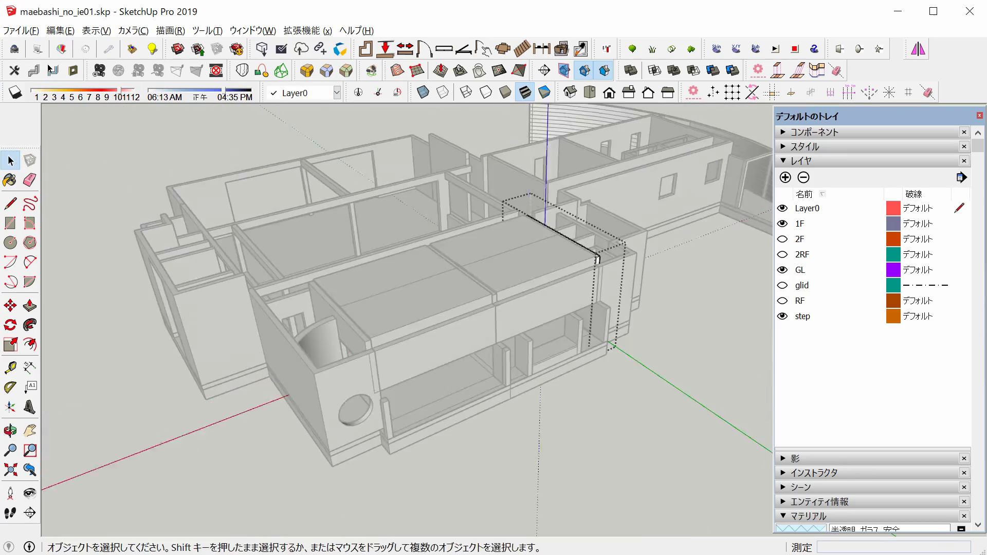
scroll(516, 201, up, 3)
key(m)
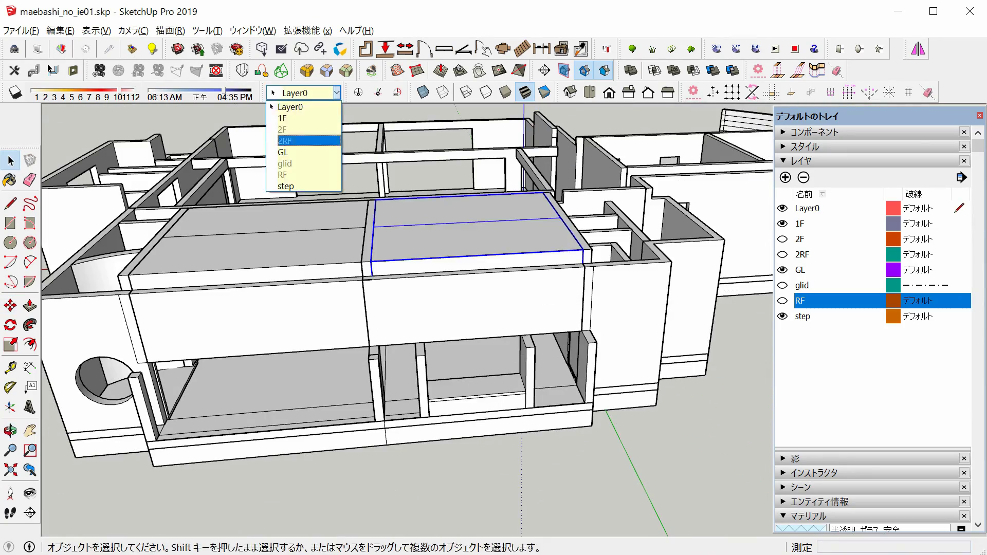
key(Escape)
middle_drag(411, 309, 334, 288)
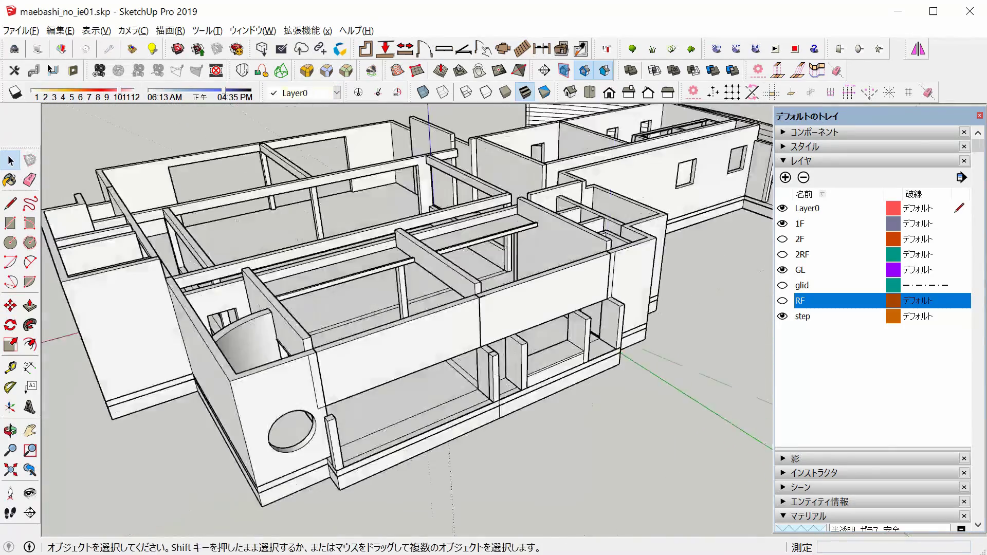